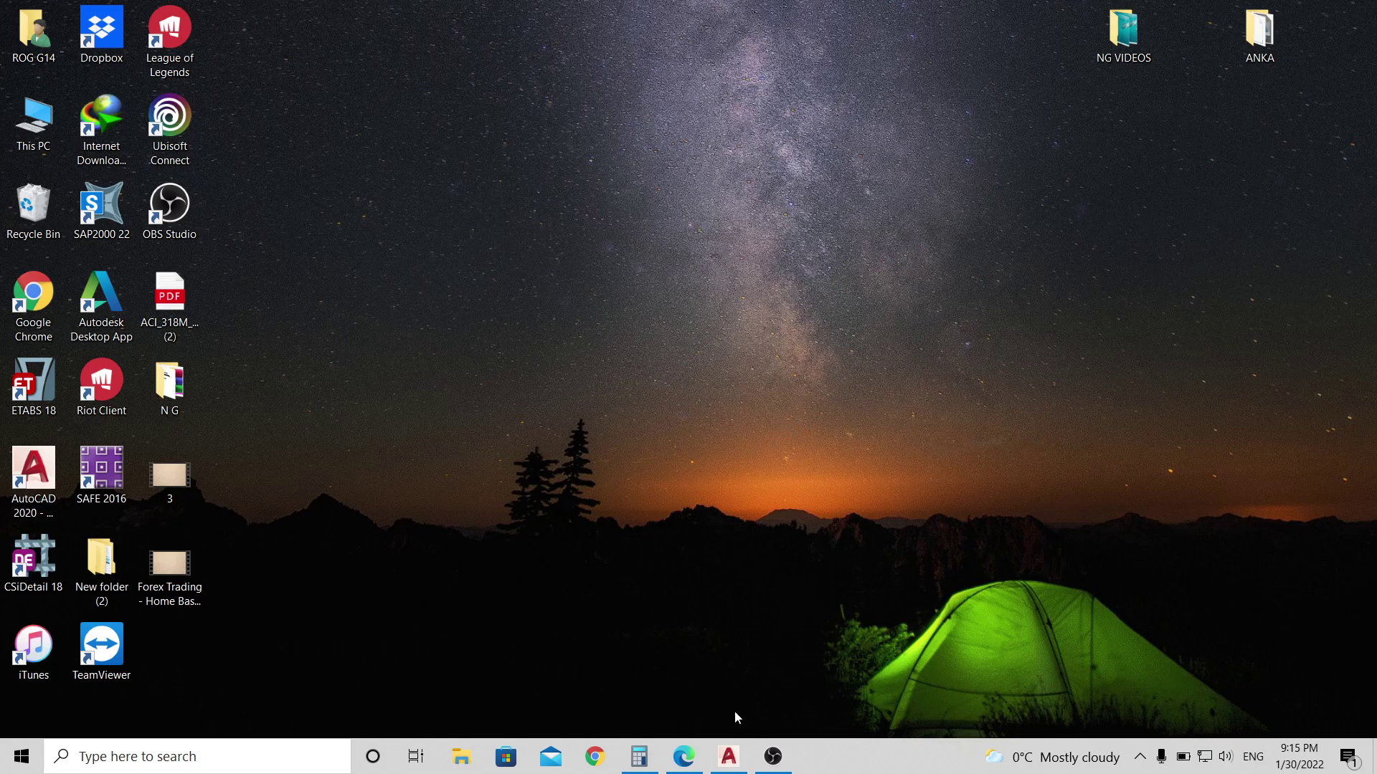
# Switch to AutoCAD and add four new layers to the drawing.
pyautogui.click(728, 756)
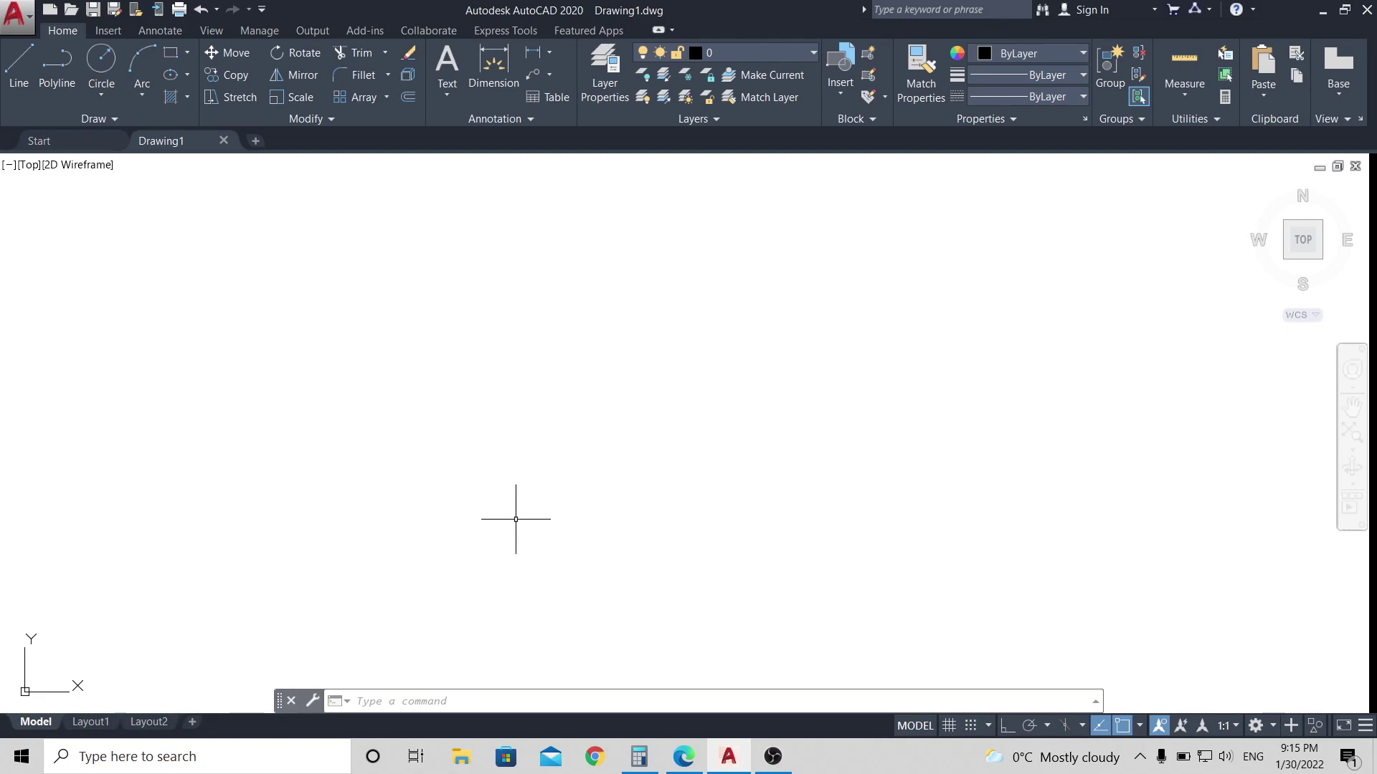
pyautogui.click(814, 57)
pyautogui.click(604, 66)
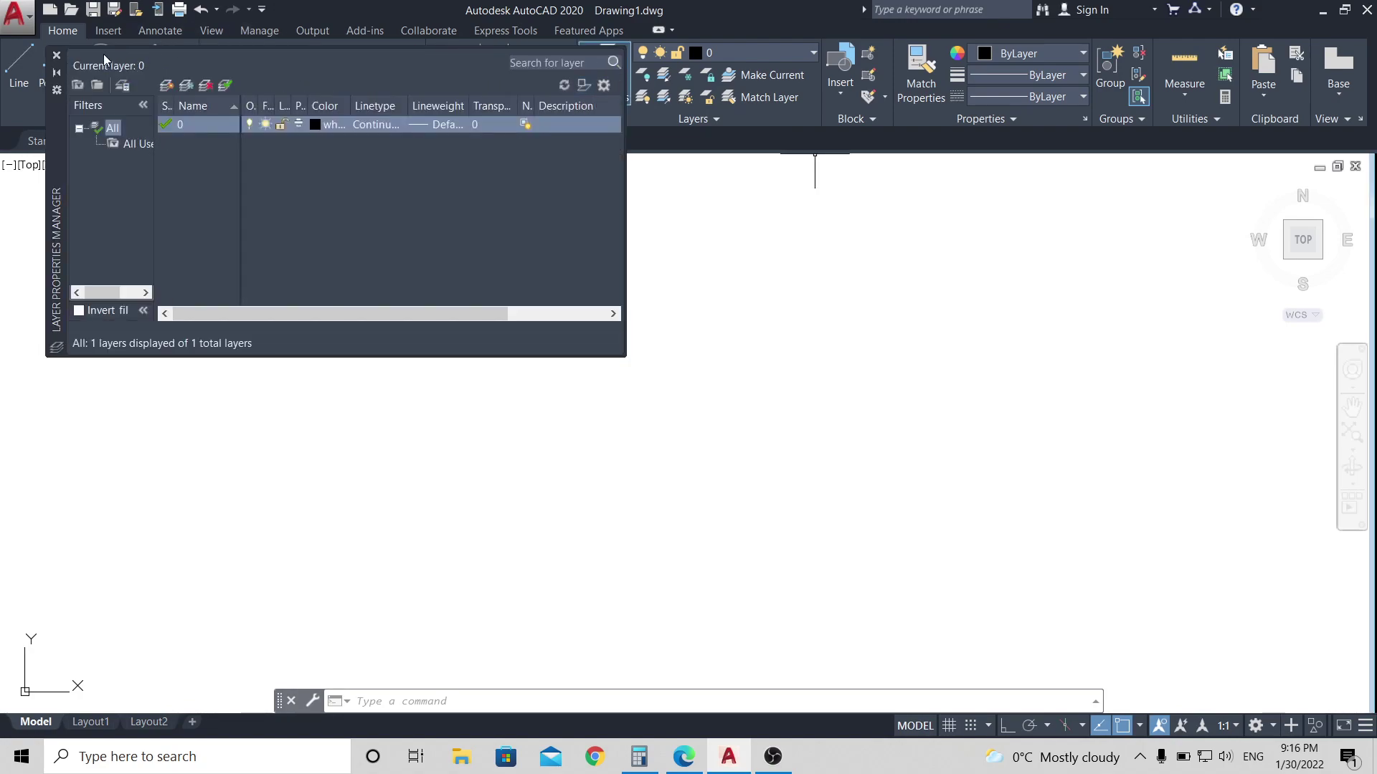
pyautogui.click(56, 55)
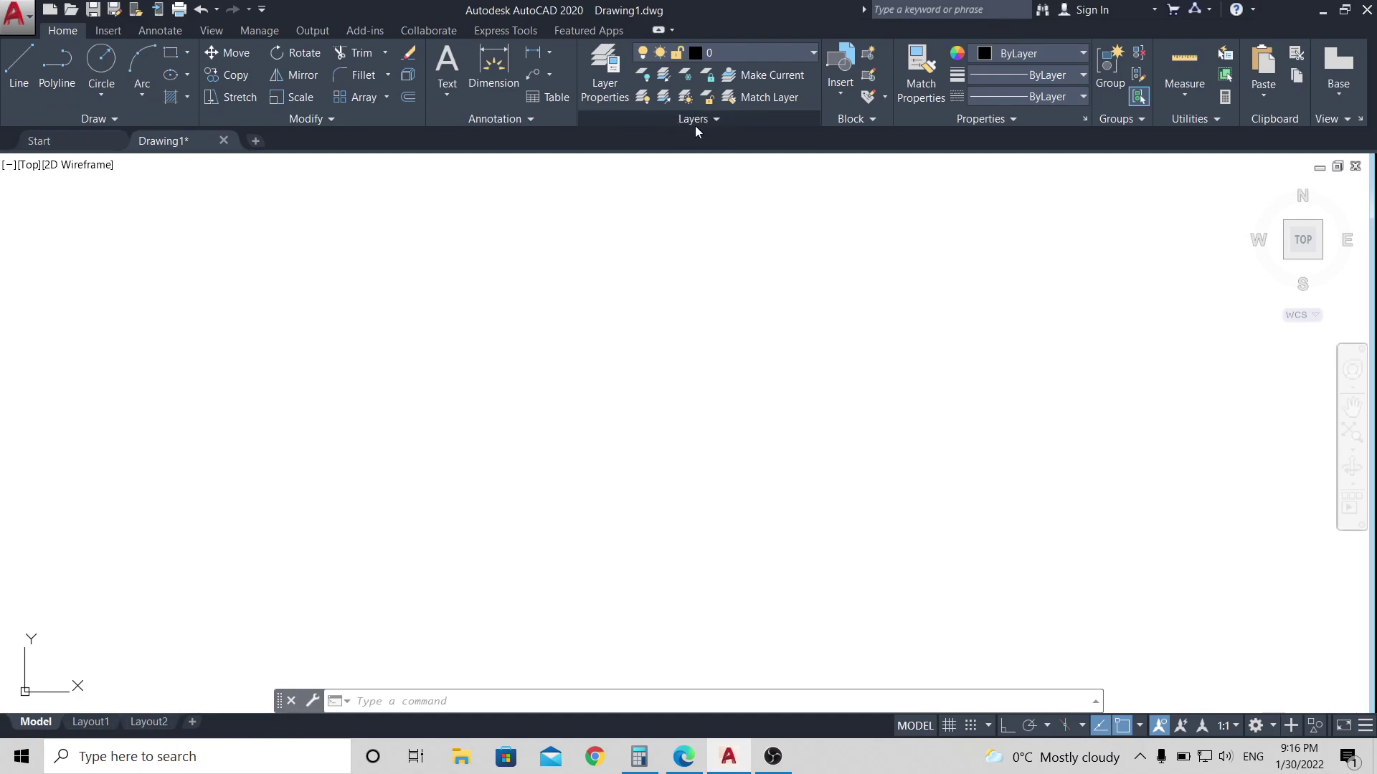
pyautogui.click(604, 66)
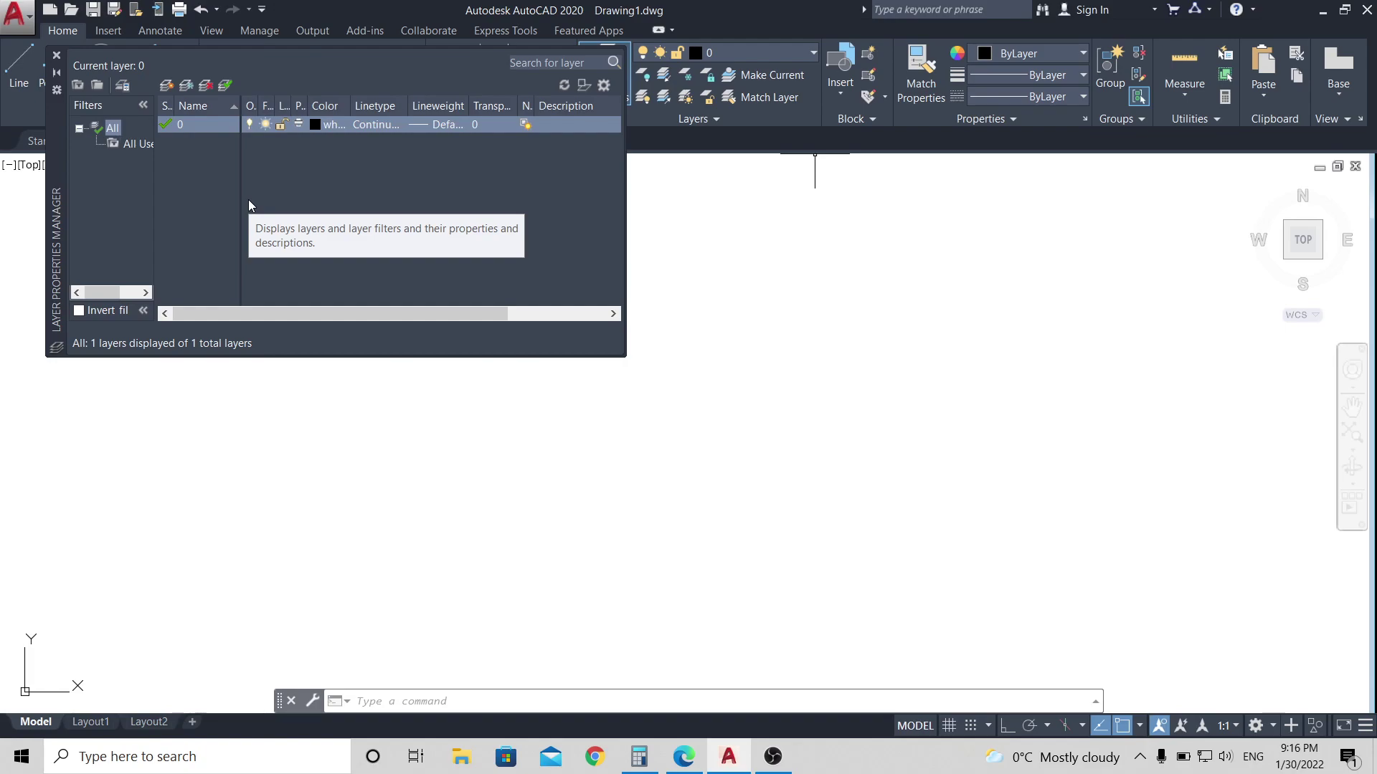
pyautogui.click(166, 86)
pyautogui.click(166, 87)
pyautogui.click(165, 87)
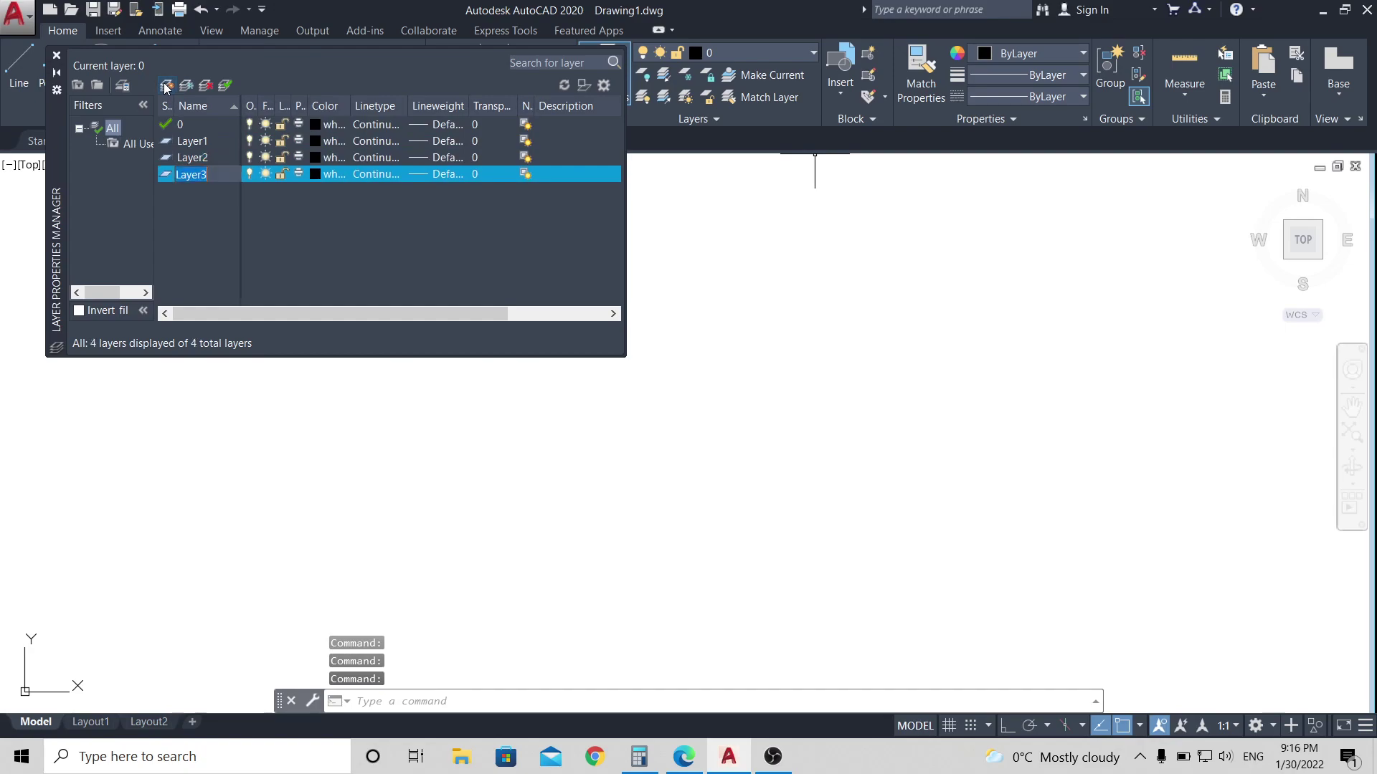
pyautogui.click(166, 87)
# Rename Layer1 as column and Layer2 as beams.
pyautogui.click(209, 143)
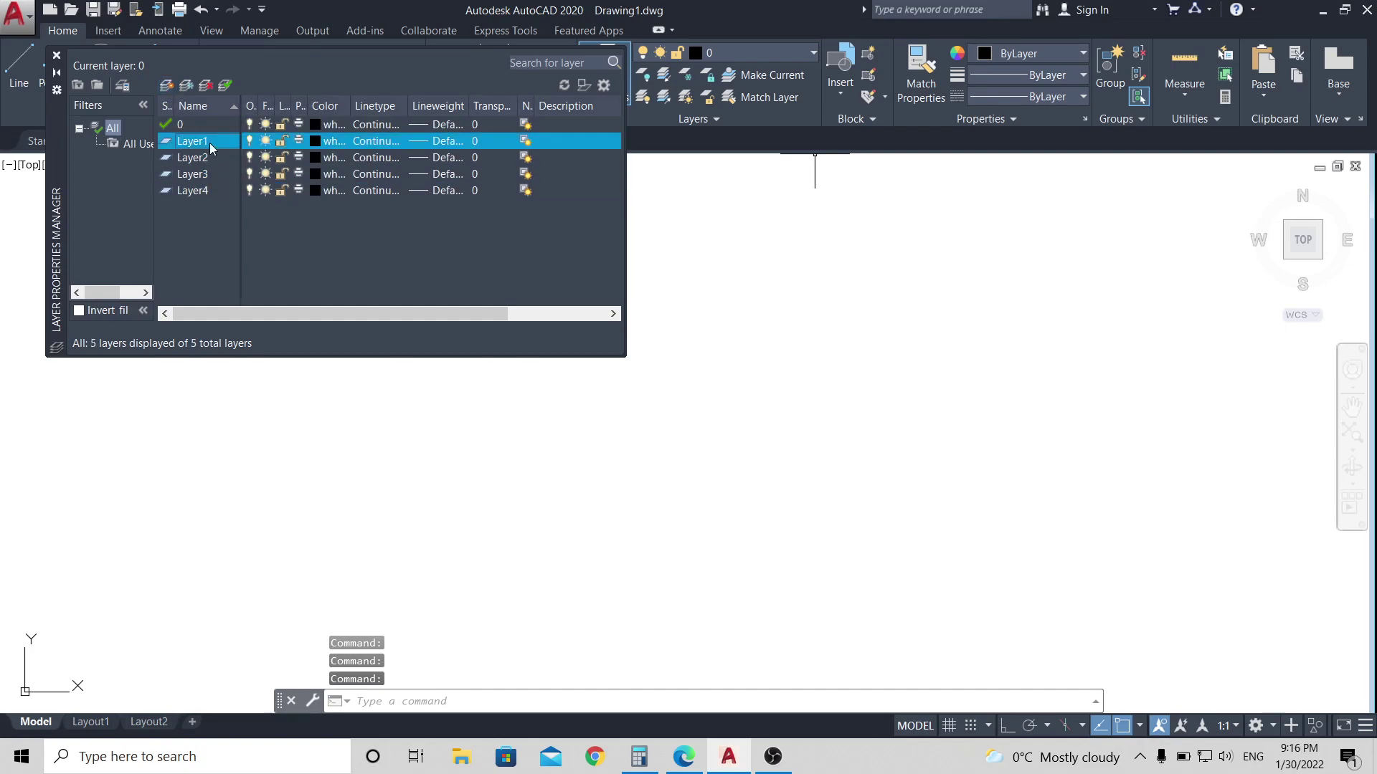
pyautogui.click(174, 143)
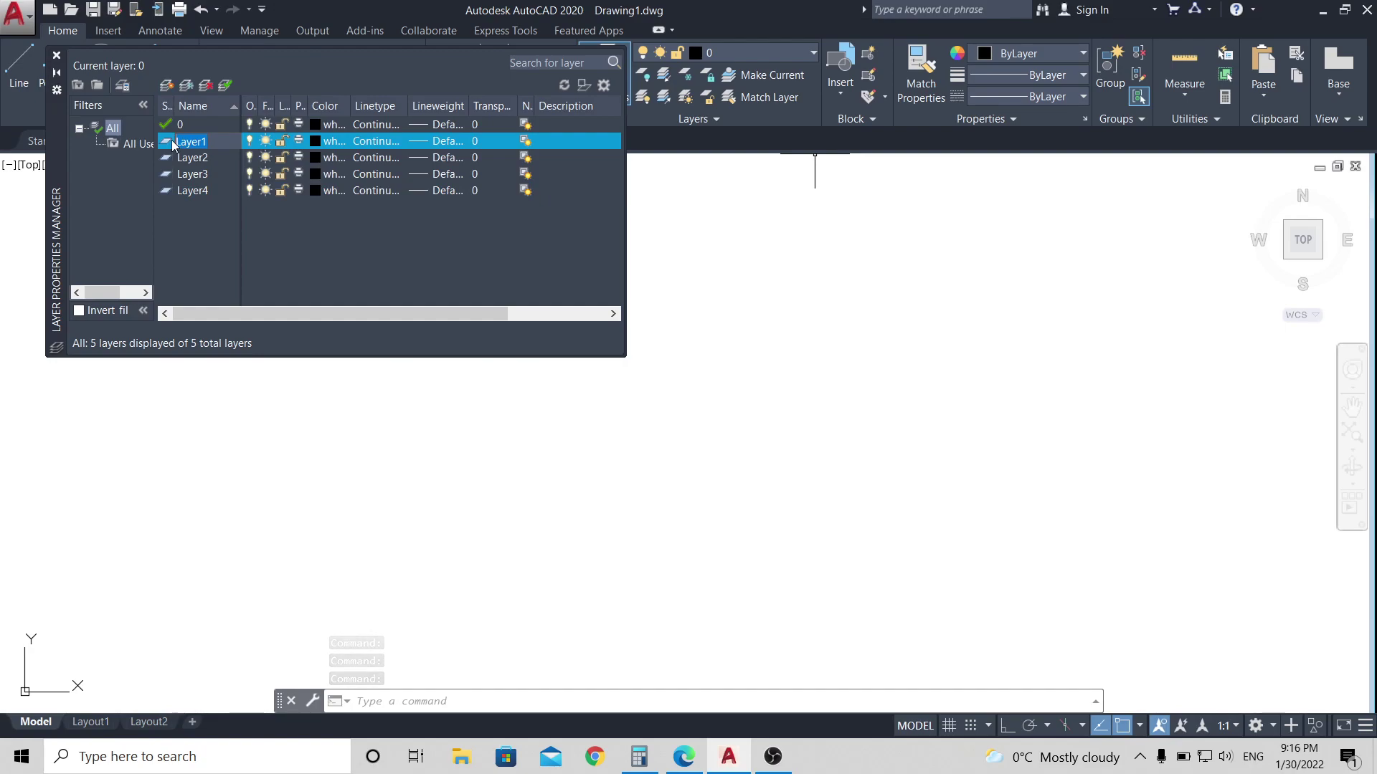
pyautogui.write('col')
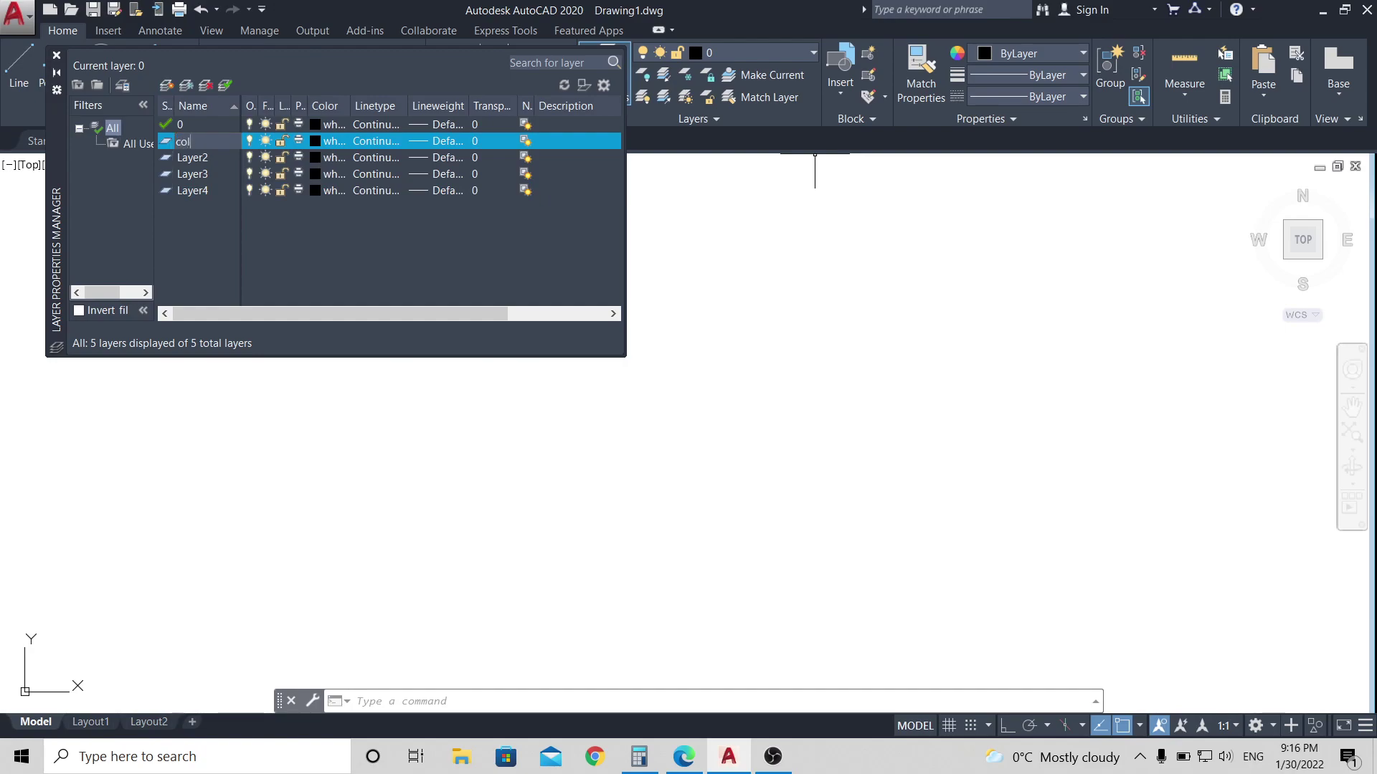
pyautogui.write('umn')
pyautogui.click(214, 157)
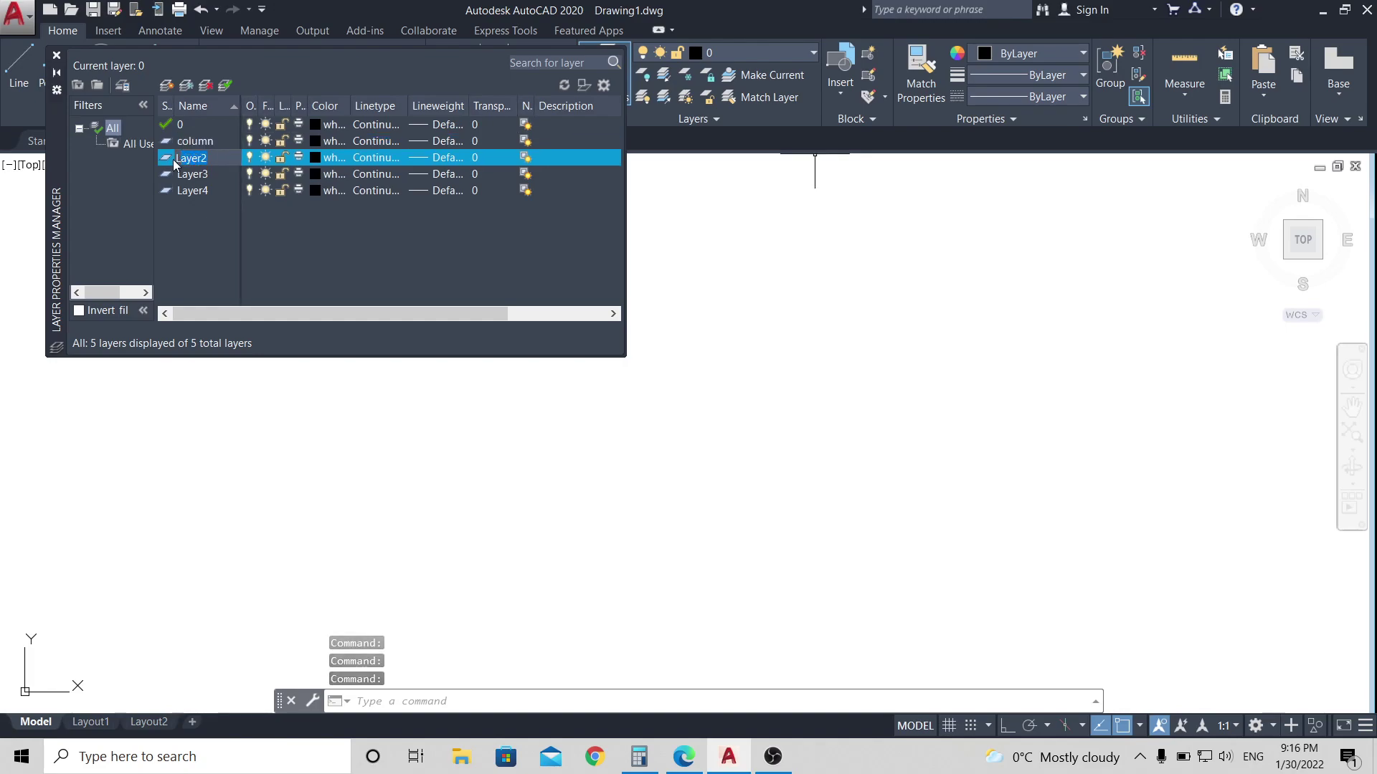
pyautogui.write('Lbeams')
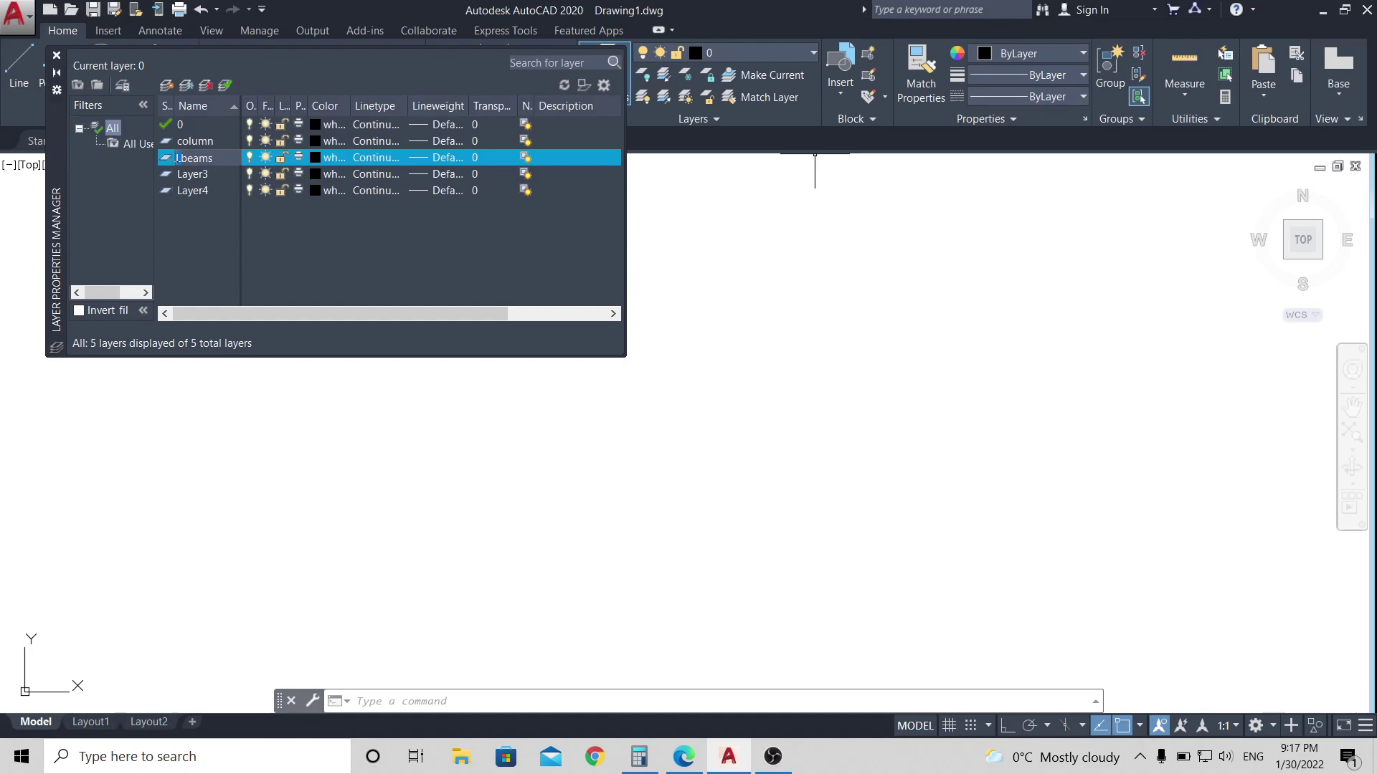
pyautogui.click(181, 158)
pyautogui.press('BackSpace')
# Set Layer3 as the current layer and rename it as slab.
pyautogui.doubleClick(214, 176)
pyautogui.click(213, 176)
pyautogui.write('slab')
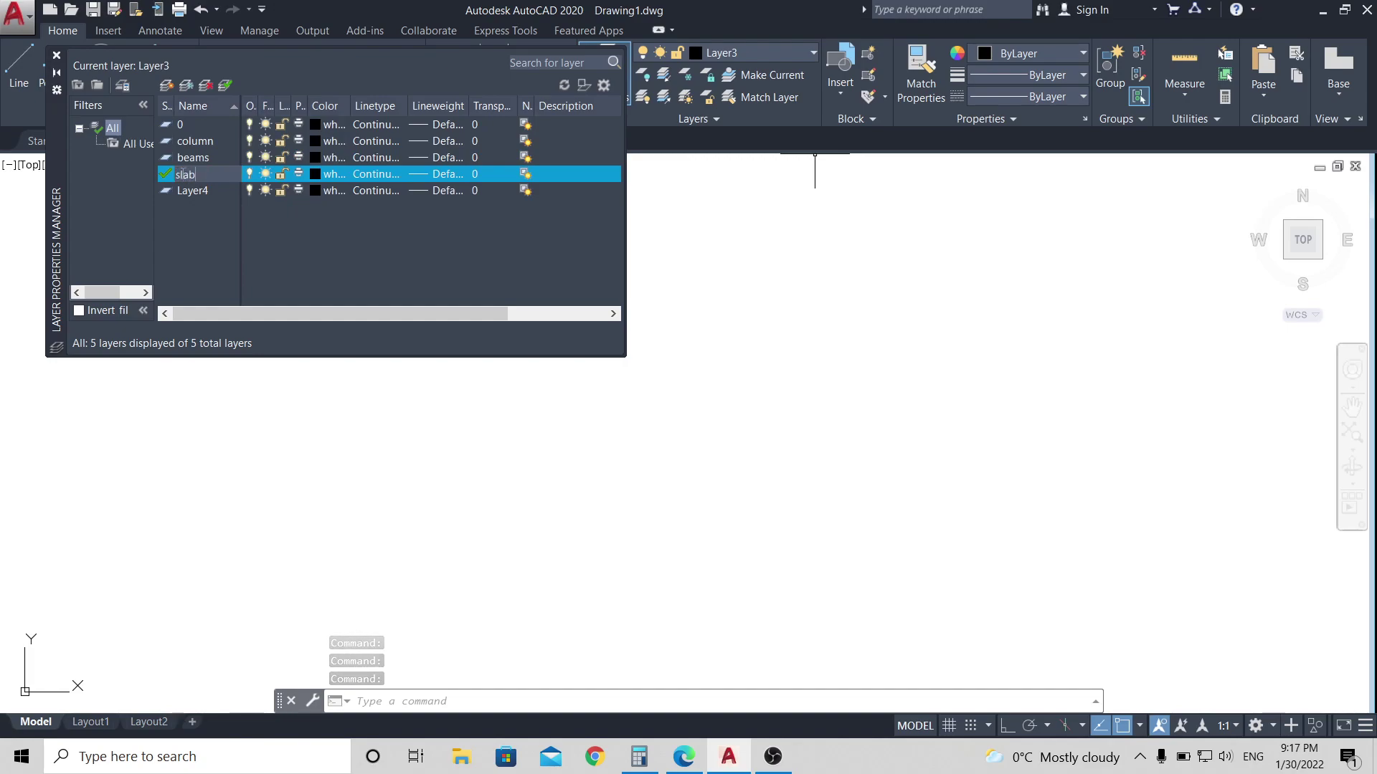
# Set Layer4 as the current layer, rename it as wall, and close the layer manager.
pyautogui.doubleClick(214, 192)
pyautogui.click(213, 194)
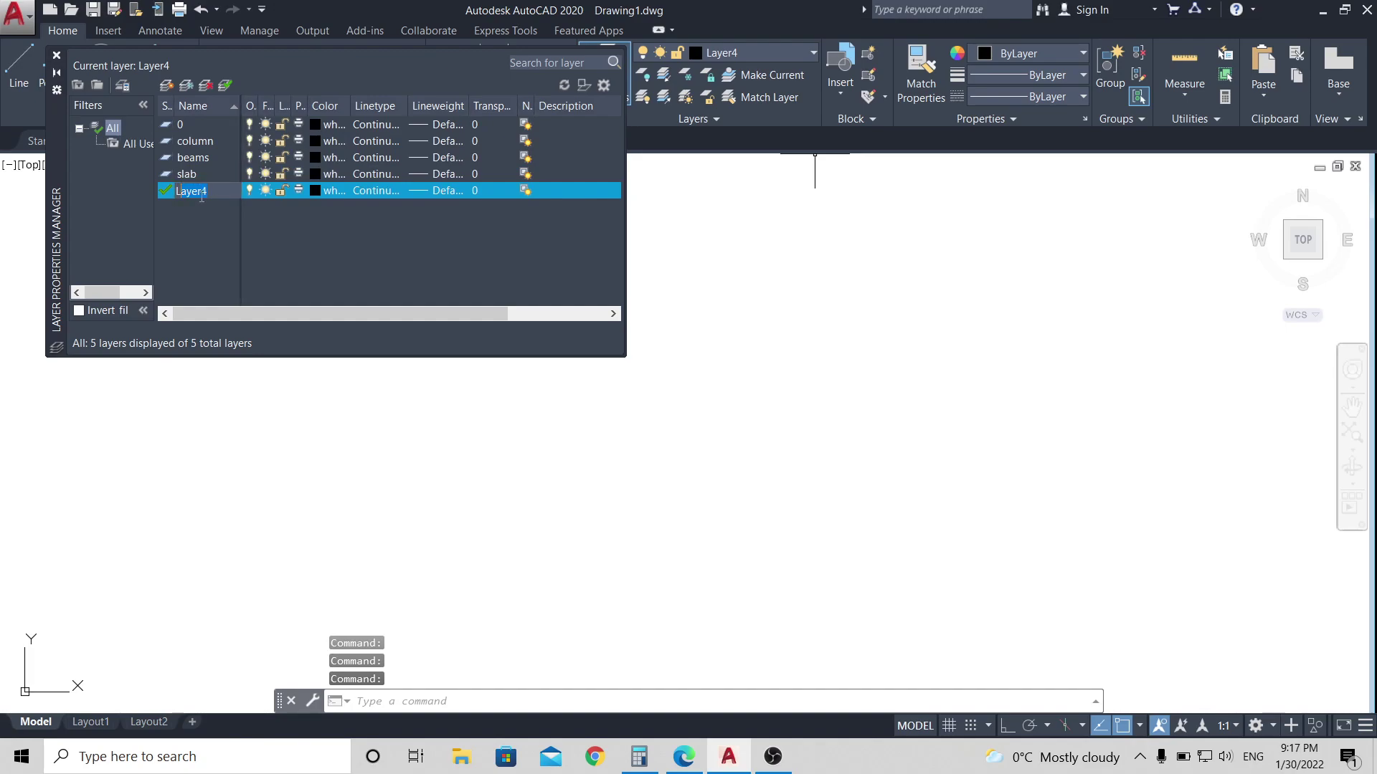
pyautogui.click(176, 191)
pyautogui.press('Delete')
pyautogui.press('Delete')
pyautogui.press('Delete')
pyautogui.press('Delete')
pyautogui.press('Delete')
pyautogui.press('Delete')
pyautogui.write('wal')
pyautogui.press('Return')
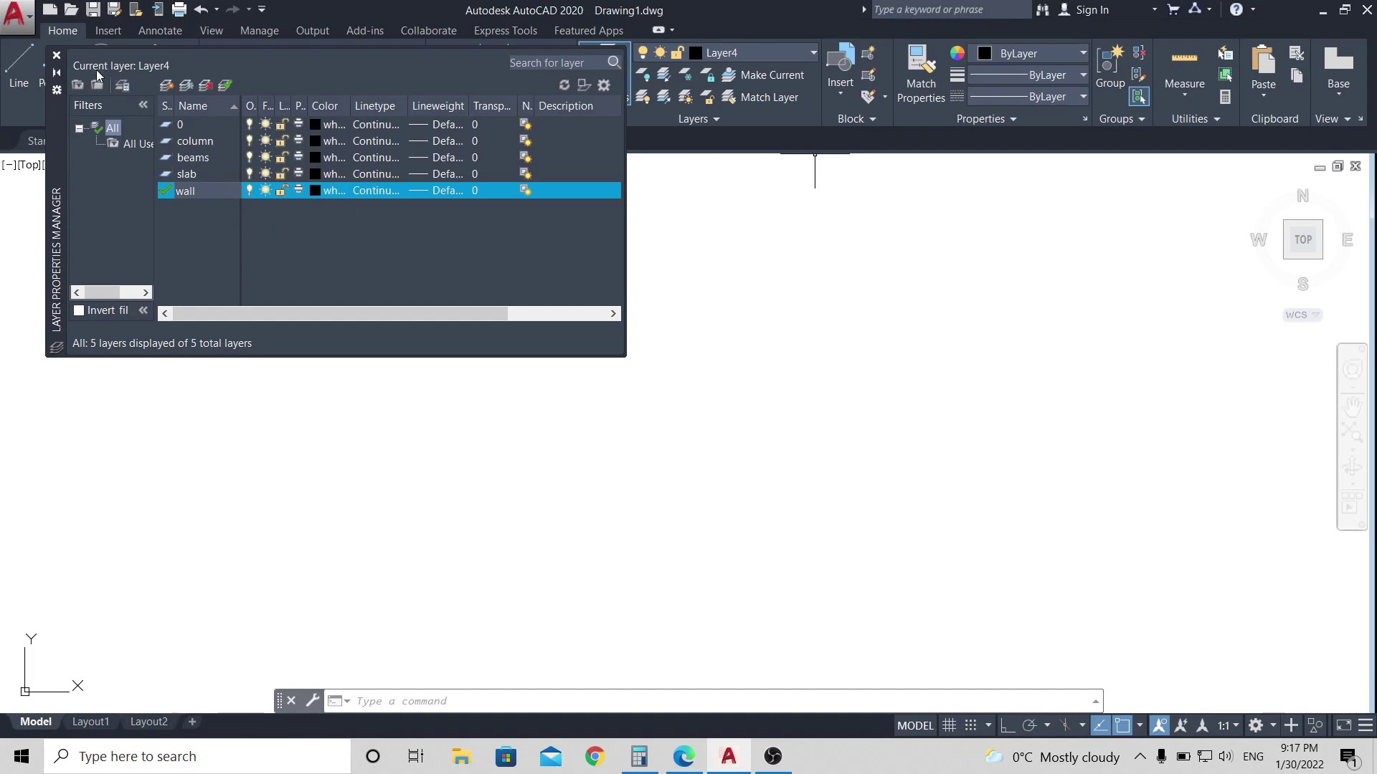
pyautogui.click(57, 56)
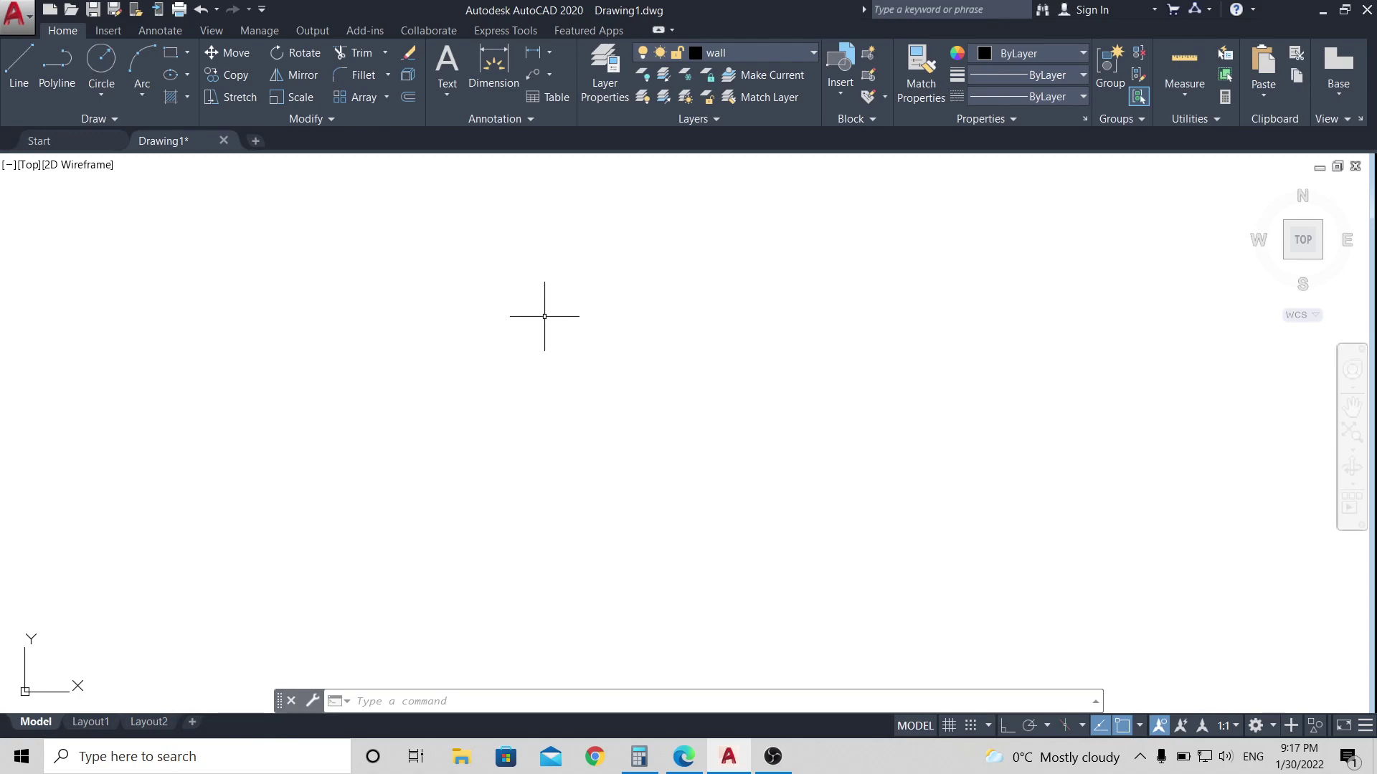
# On the slab layer, draw a rectangle 5 units wide and 6 units high as a polyline with Ortho on.
pyautogui.click(813, 53)
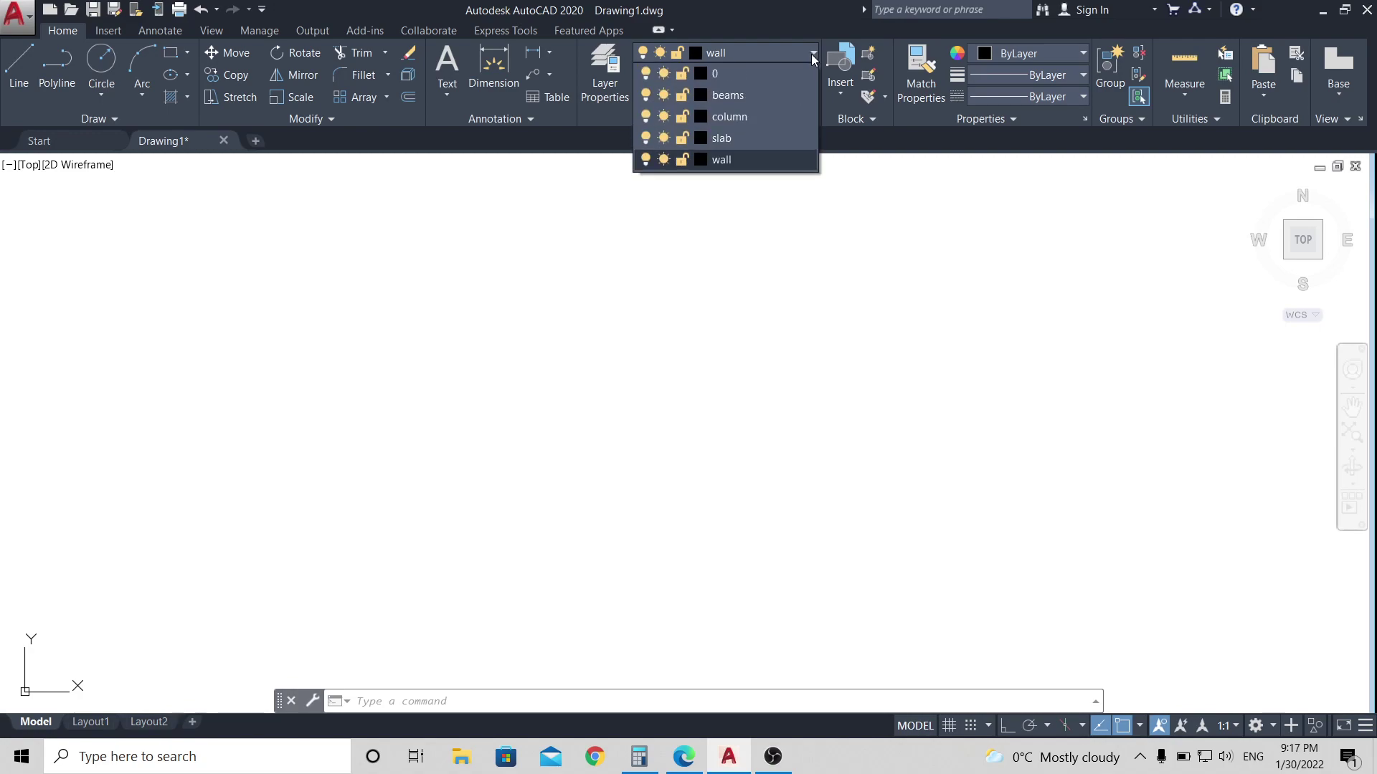
pyautogui.click(742, 137)
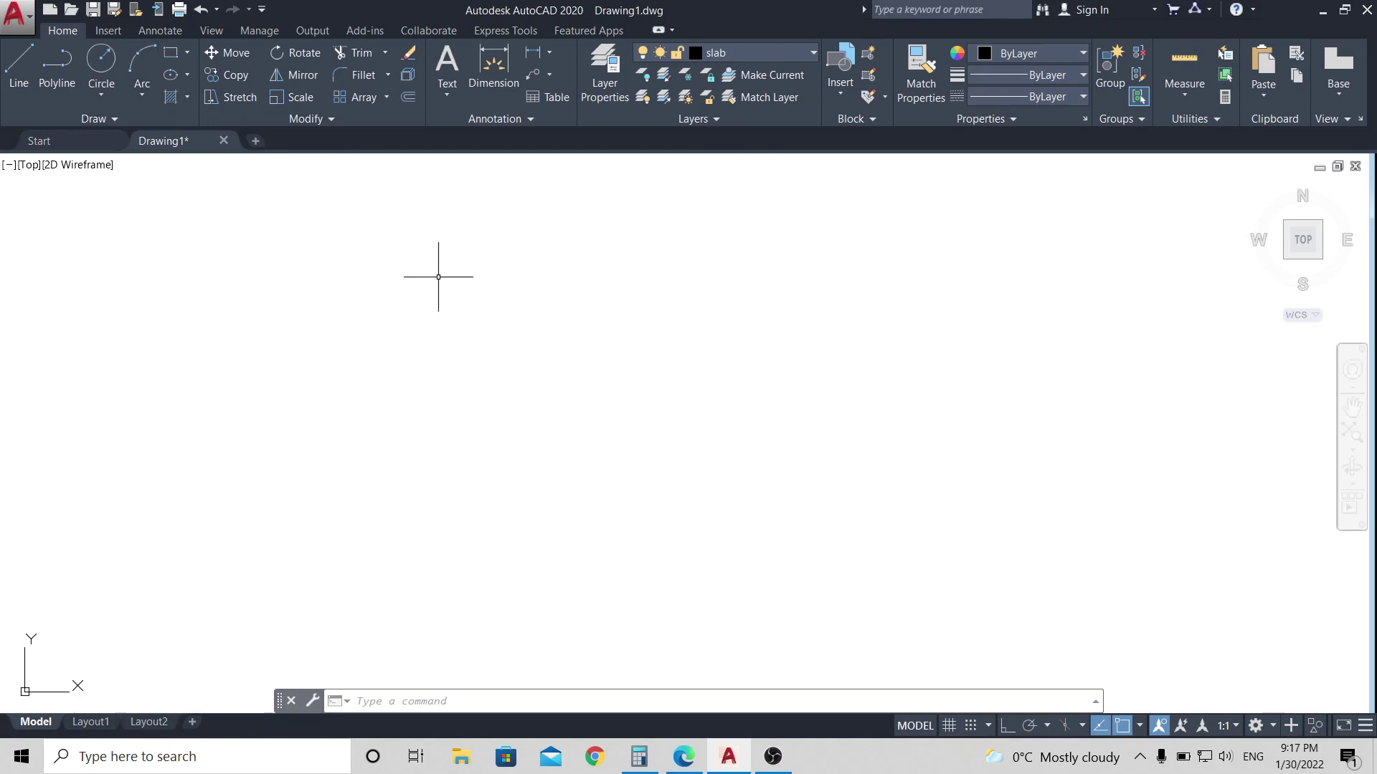
pyautogui.click(57, 68)
pyautogui.click(678, 290)
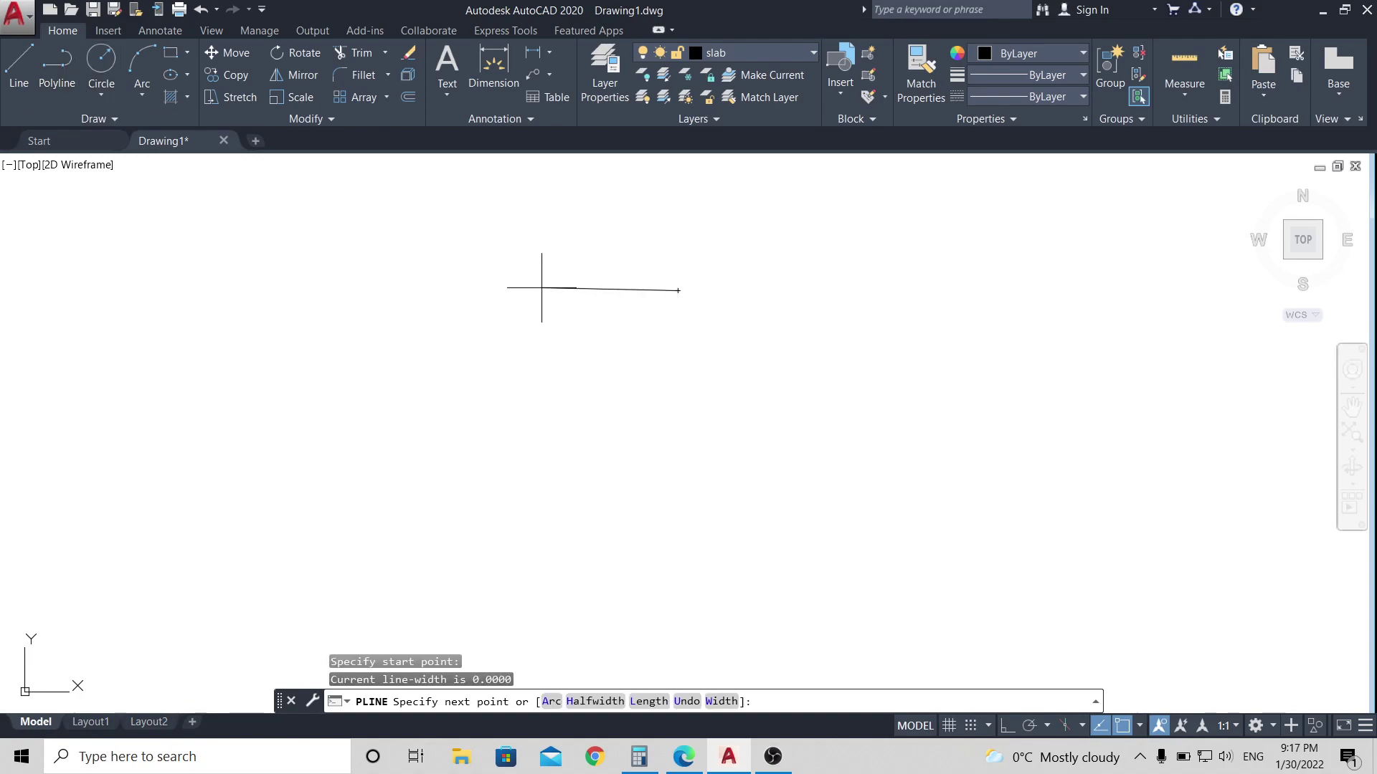
pyautogui.click(1006, 726)
pyautogui.write('5')
pyautogui.press('Return')
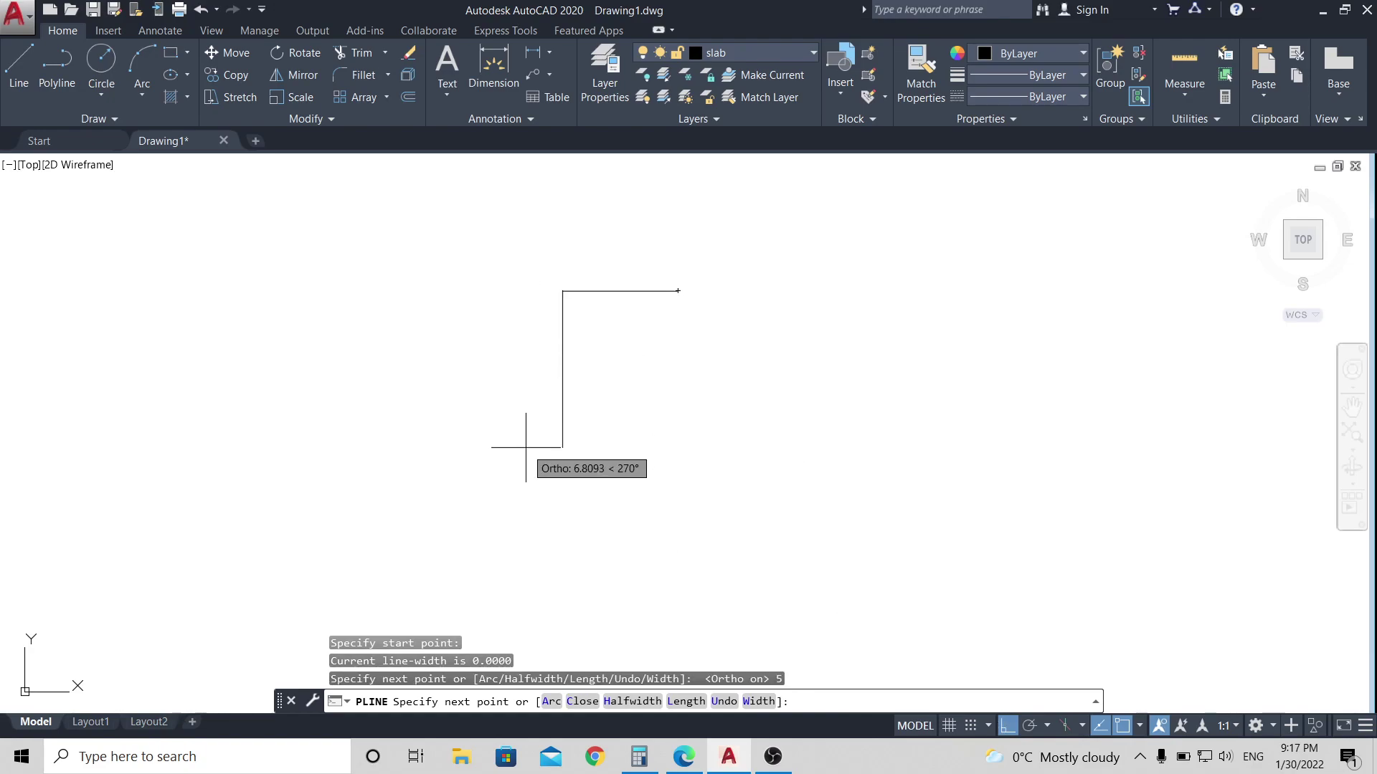
pyautogui.write('6')
pyautogui.press('Return')
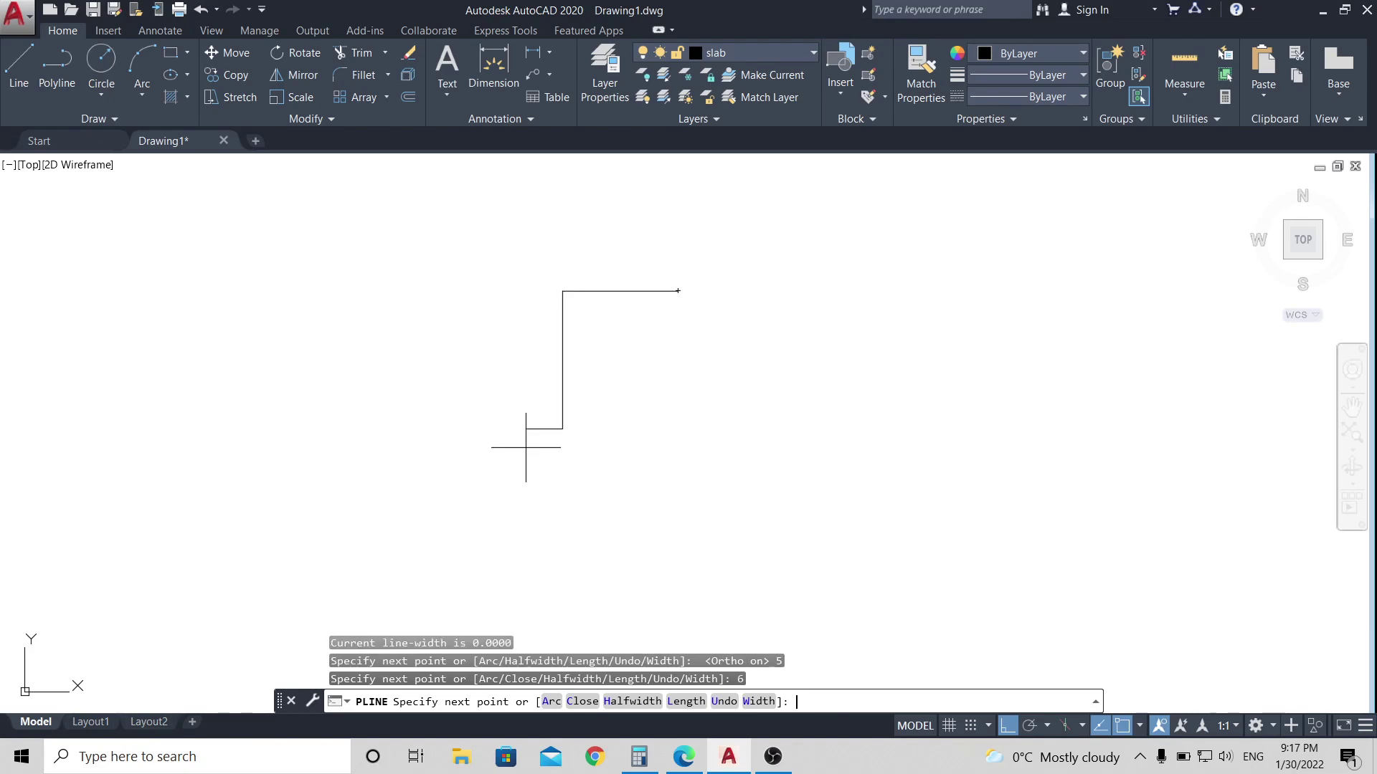
pyautogui.write('5')
pyautogui.press('Return')
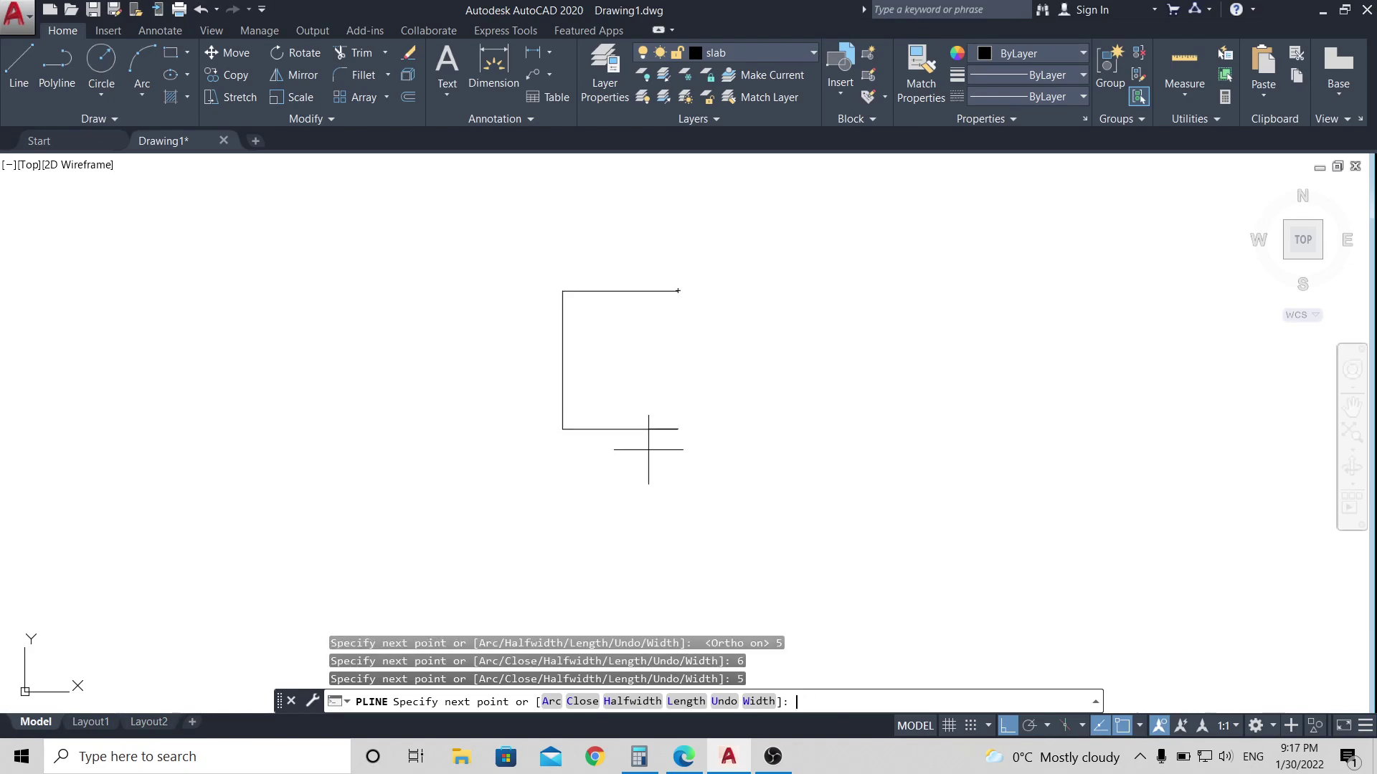
pyautogui.write('6')
pyautogui.press('Return')
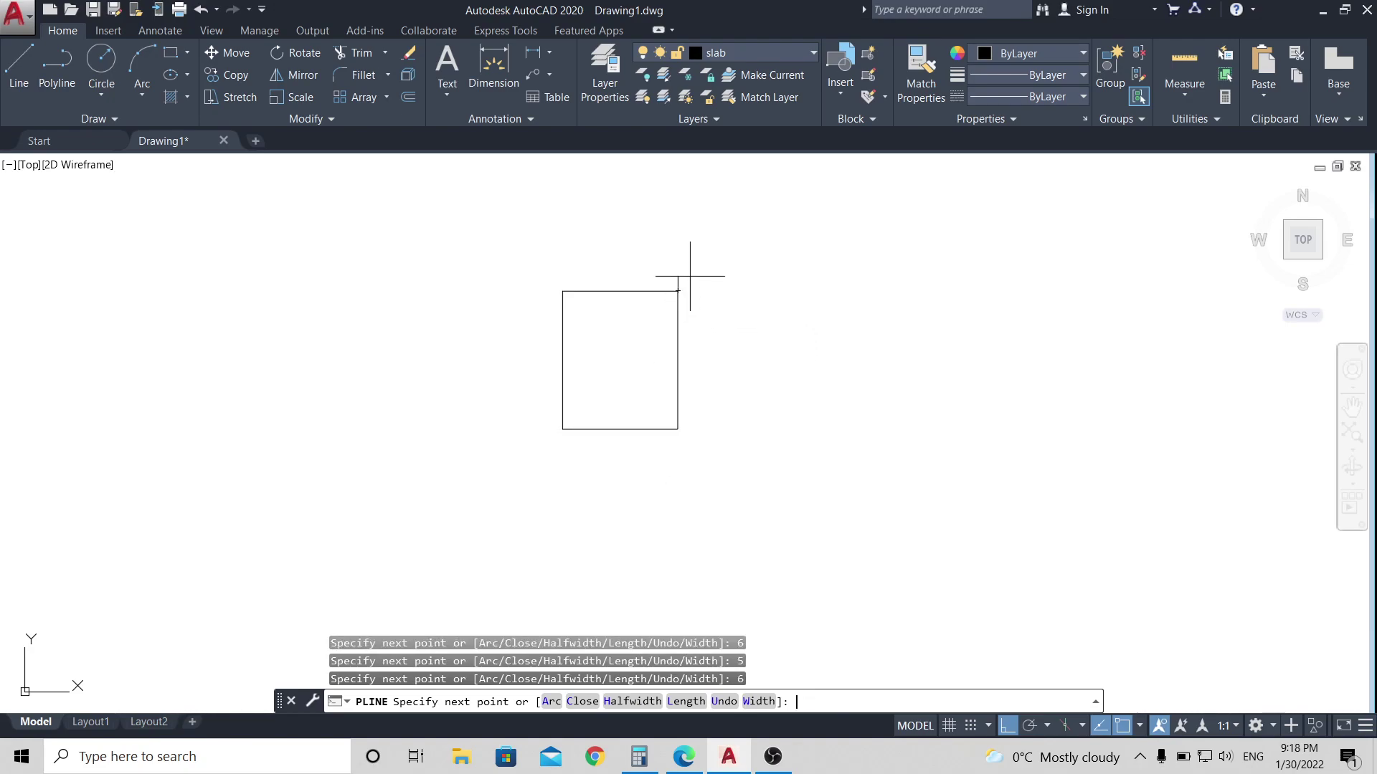
pyautogui.press('Escape')
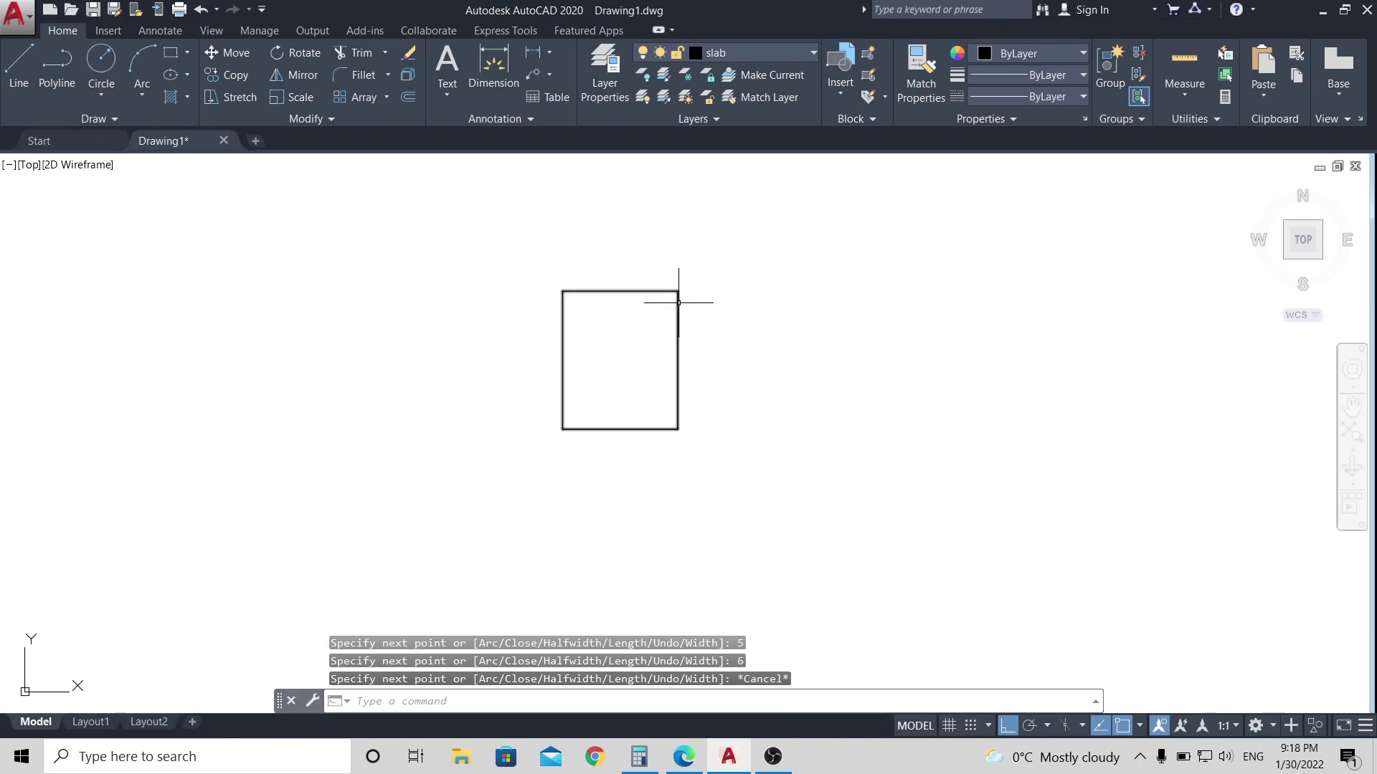
pyautogui.scroll(2, 666, 291)
pyautogui.scroll(2, 682, 310)
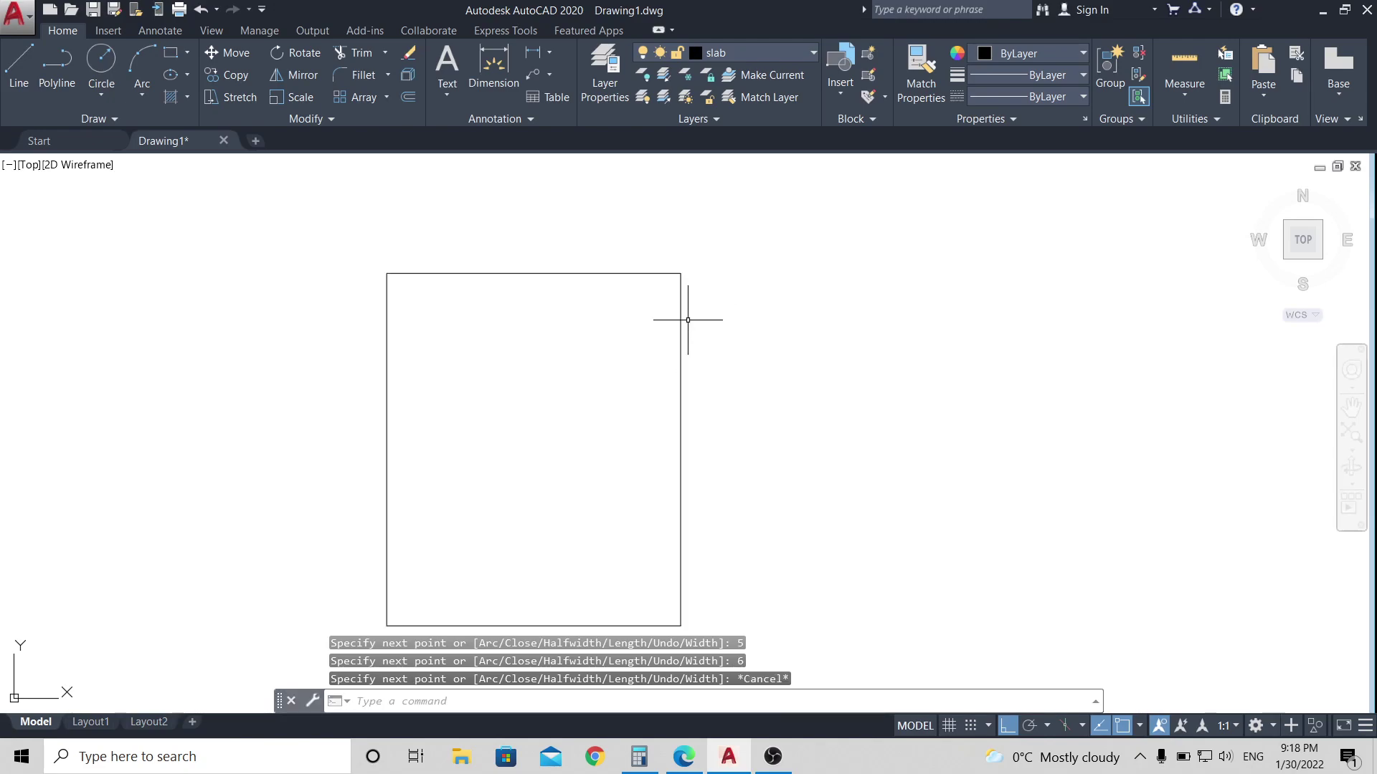
pyautogui.scroll(-2, 690, 312)
pyautogui.scroll(2, 706, 314)
pyautogui.scroll(-2, 710, 311)
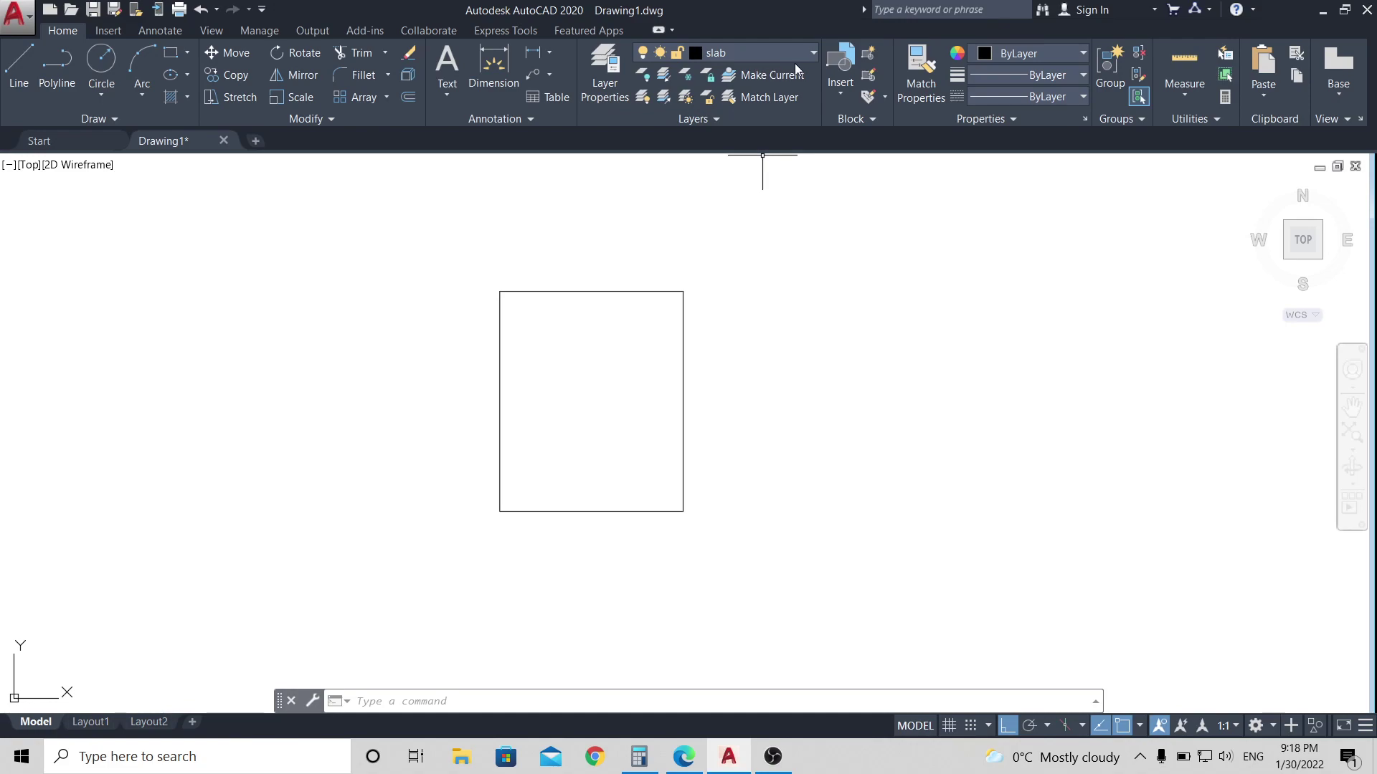
# On the column layer, draw a 0.4 by 0.4 square polyline above and to the left of the slab rectangle.
pyautogui.click(814, 54)
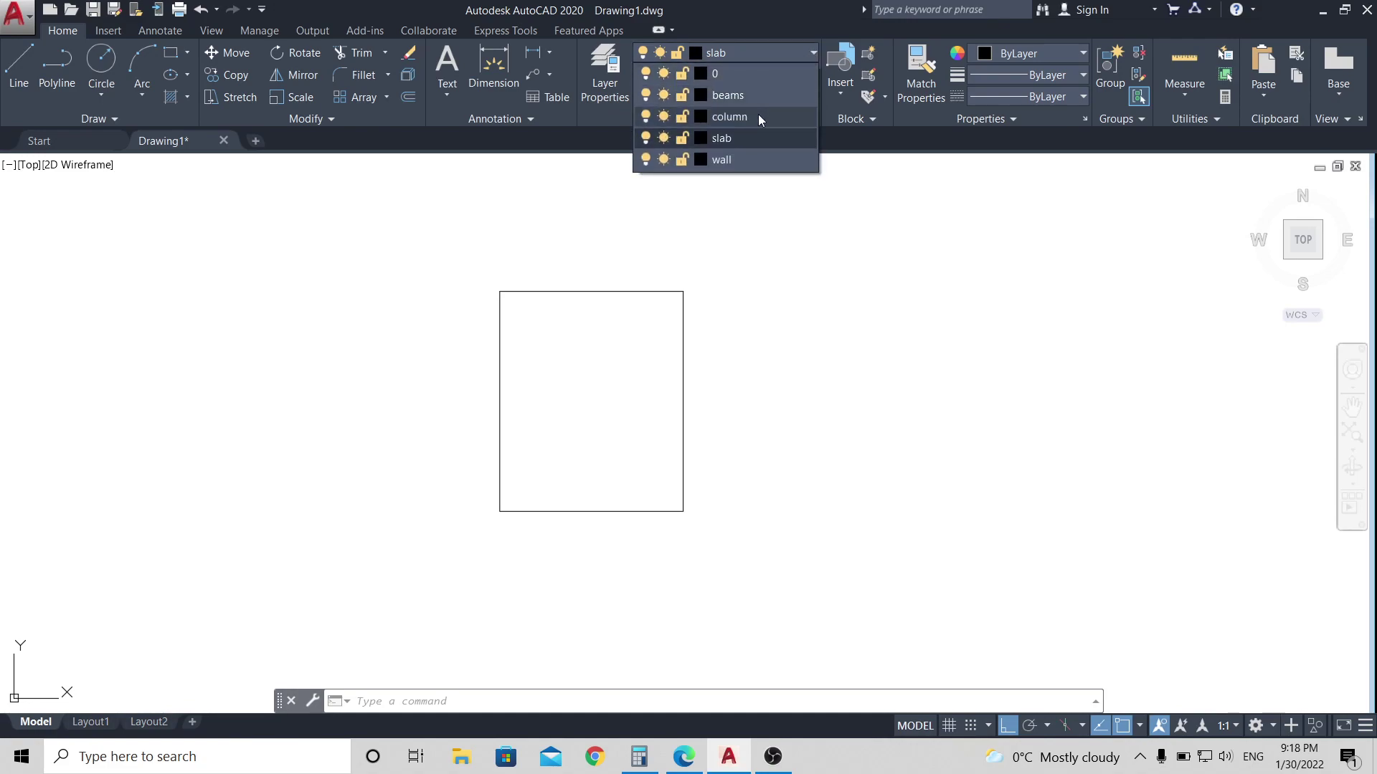
pyautogui.click(759, 117)
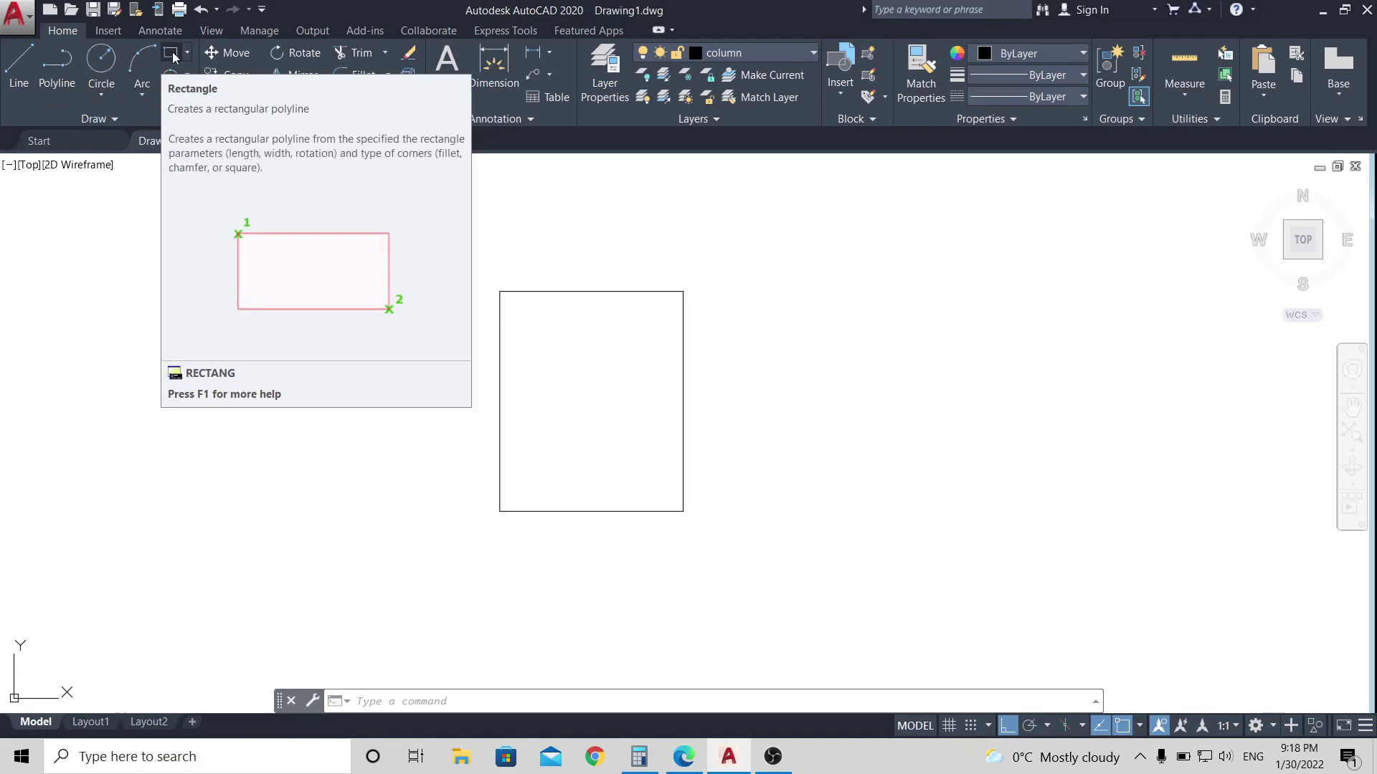
pyautogui.click(57, 68)
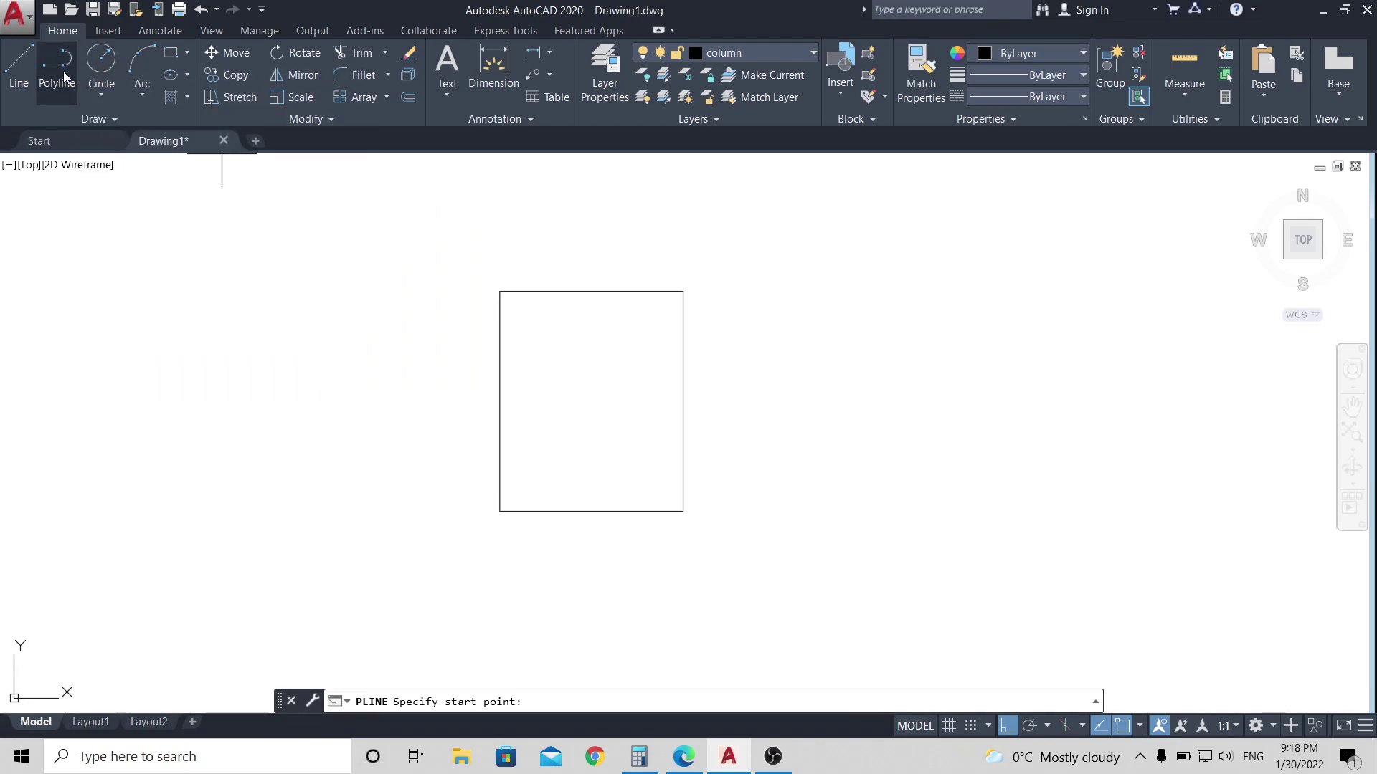
pyautogui.click(279, 243)
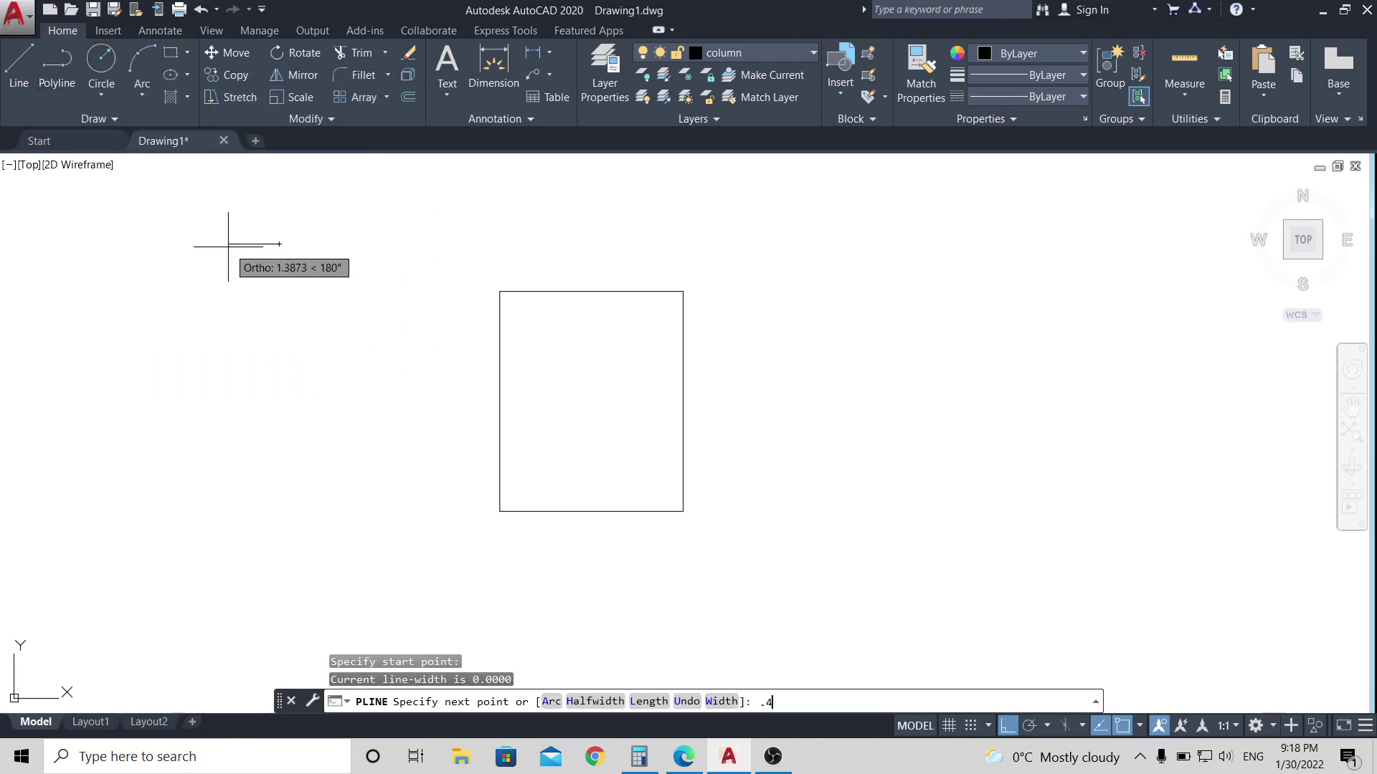
pyautogui.press('Return')
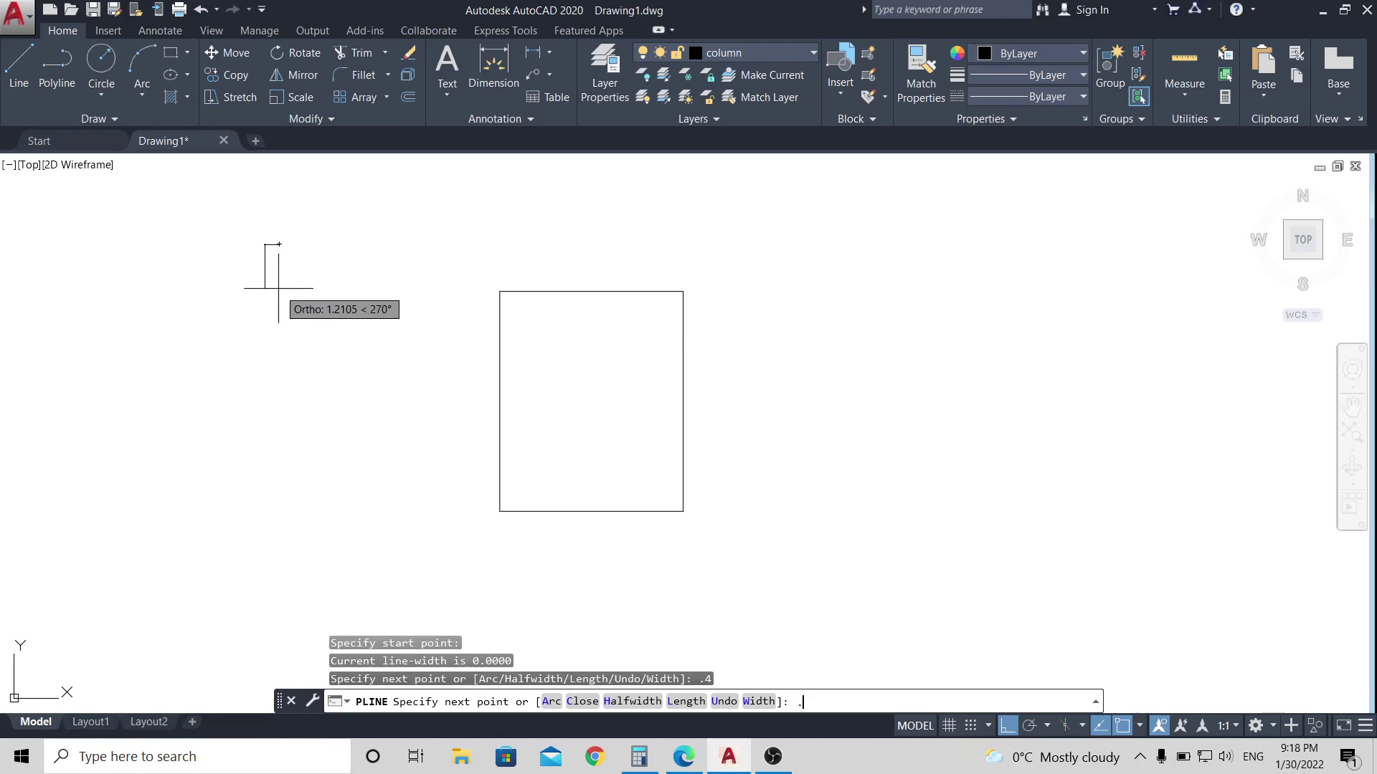
pyautogui.press('Return')
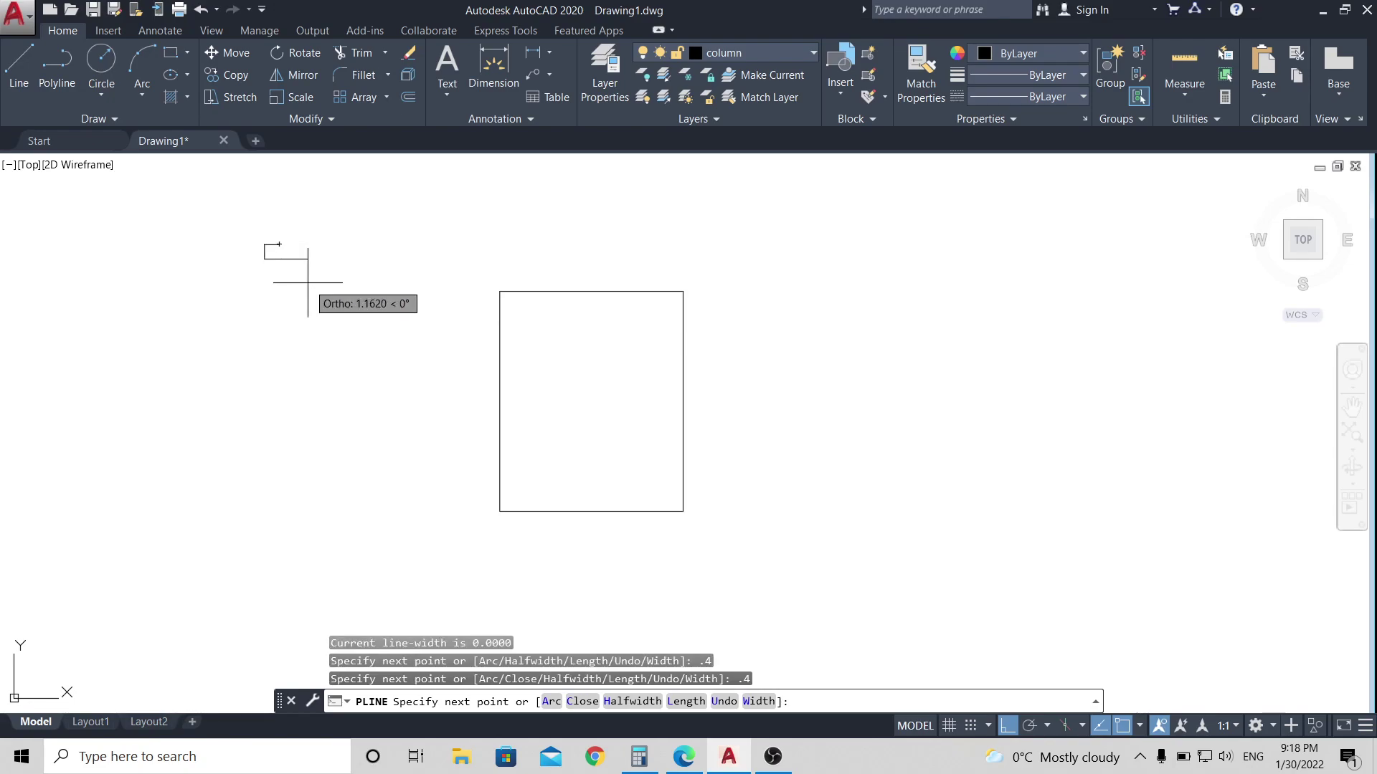
pyautogui.write('.4')
pyautogui.press('Return')
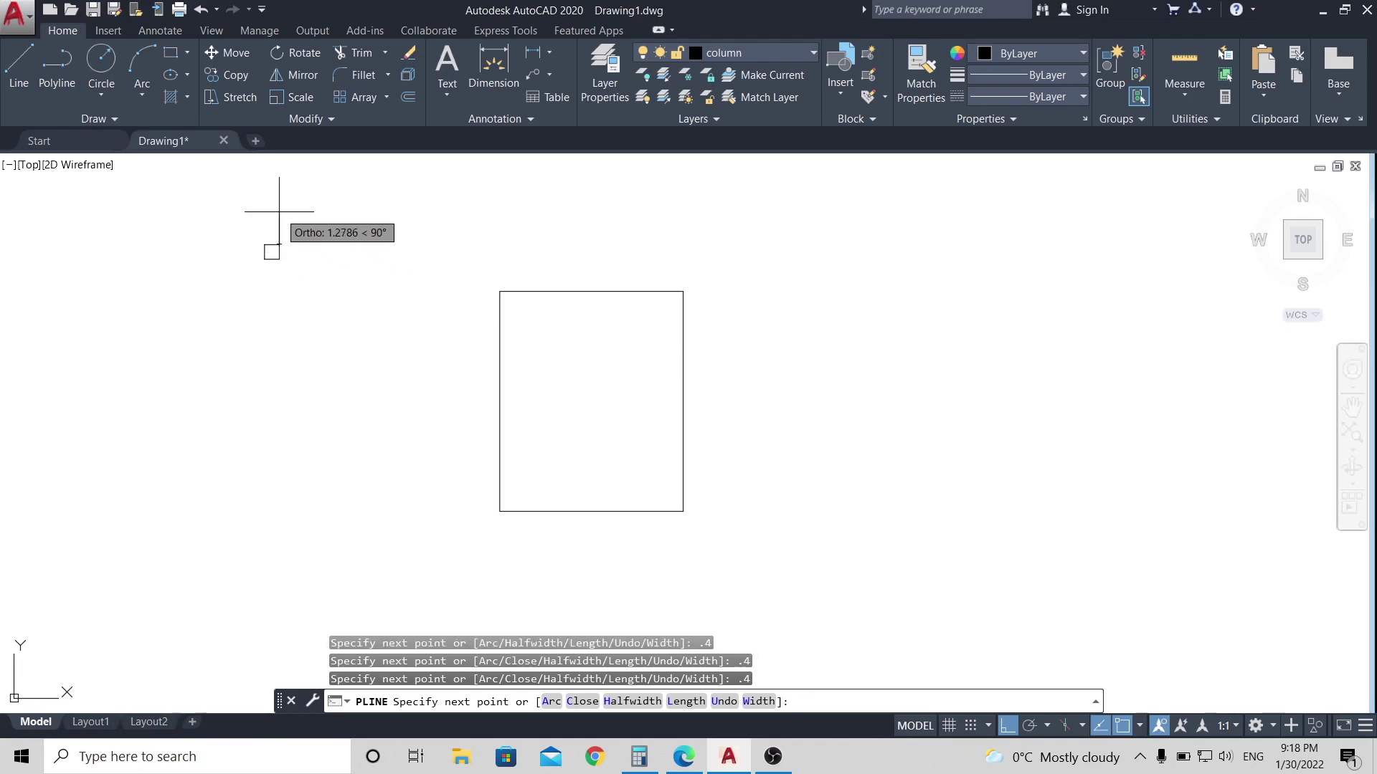
pyautogui.press('Return')
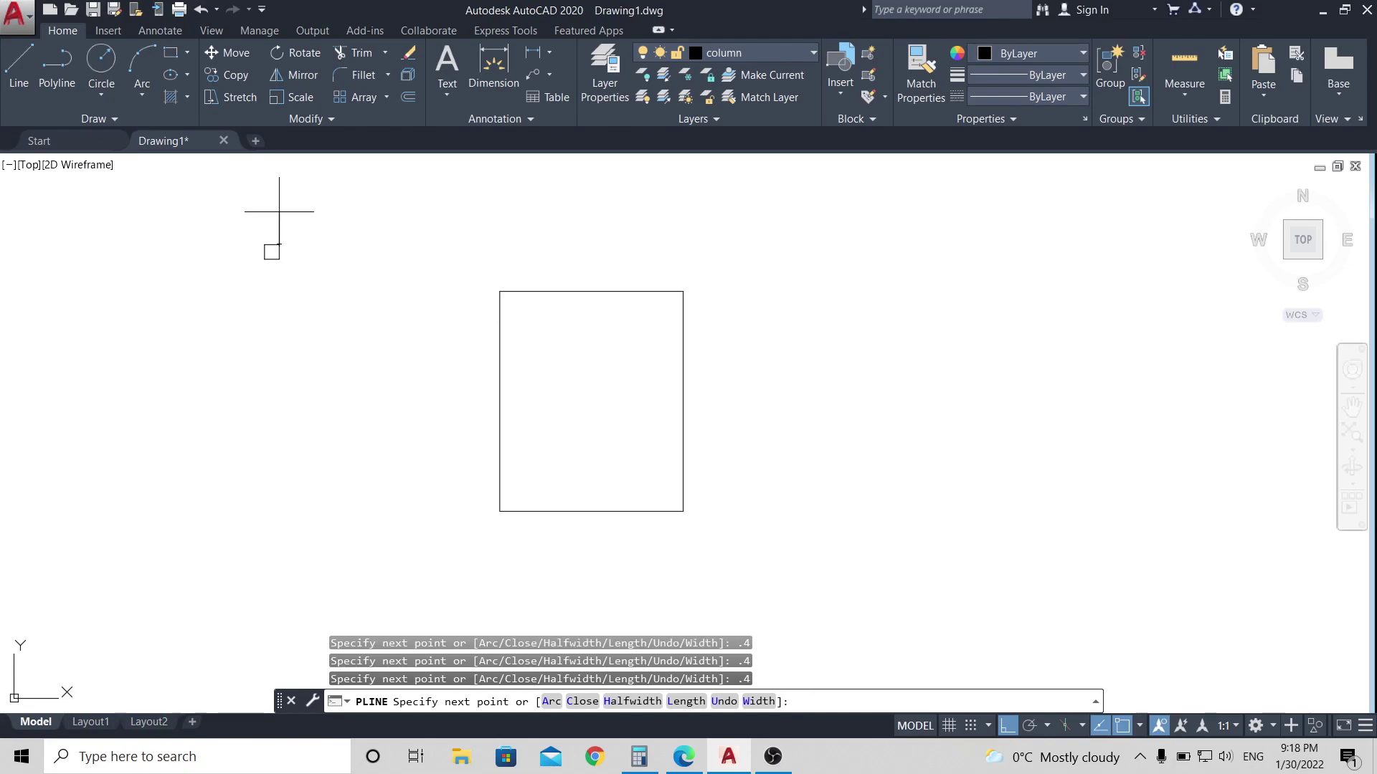
pyautogui.press('Escape')
# Copy the column square from its upper-right corner onto the slab rectangle's upper-right corner.
pyautogui.scroll(2, 234, 248)
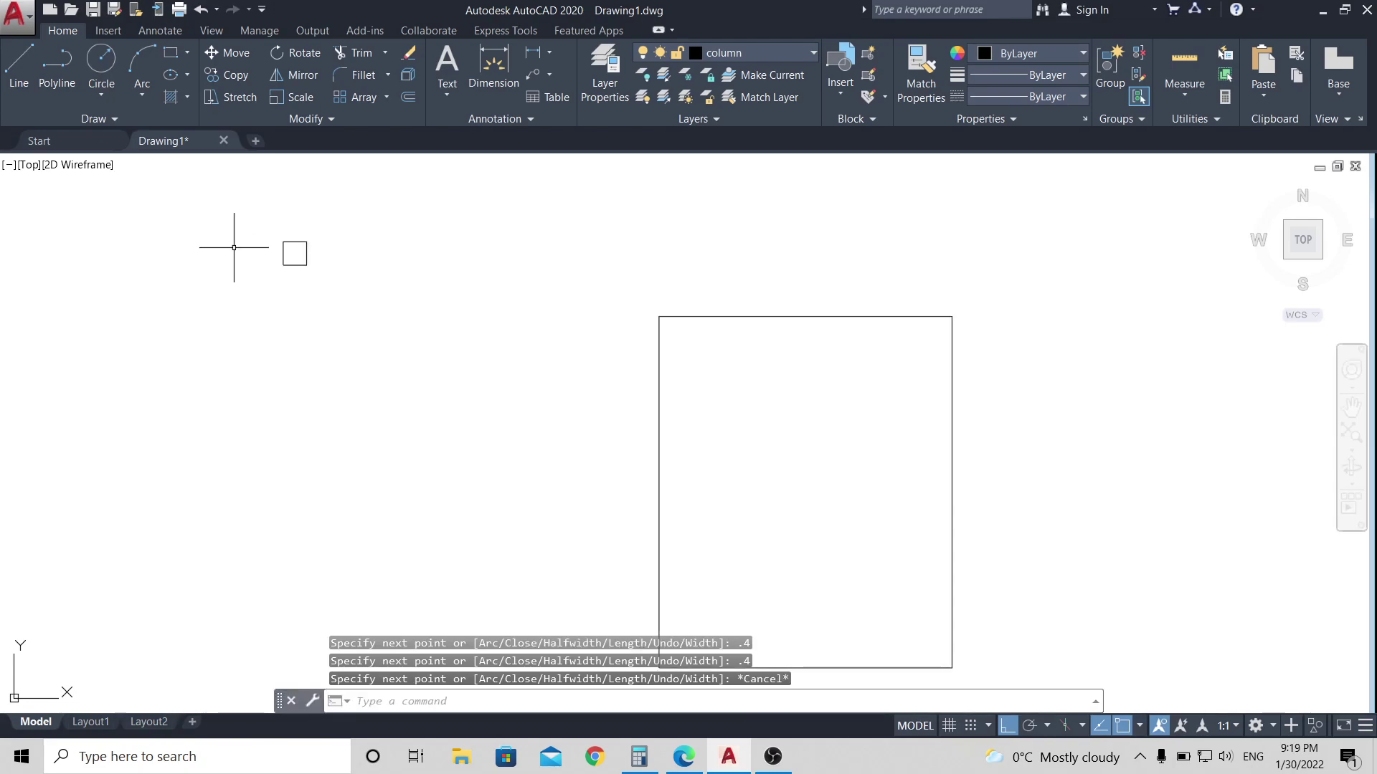
pyautogui.click(302, 242)
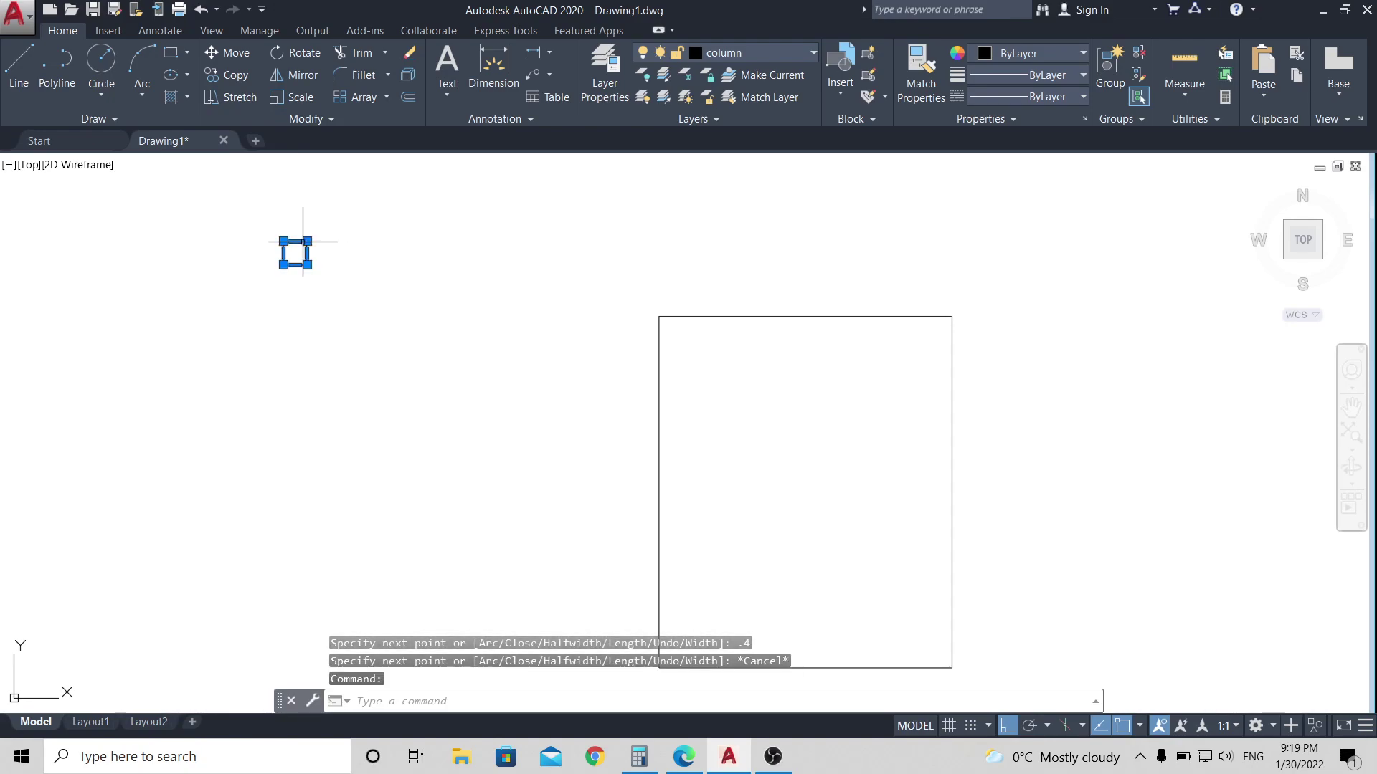
pyautogui.click(235, 74)
pyautogui.click(306, 241)
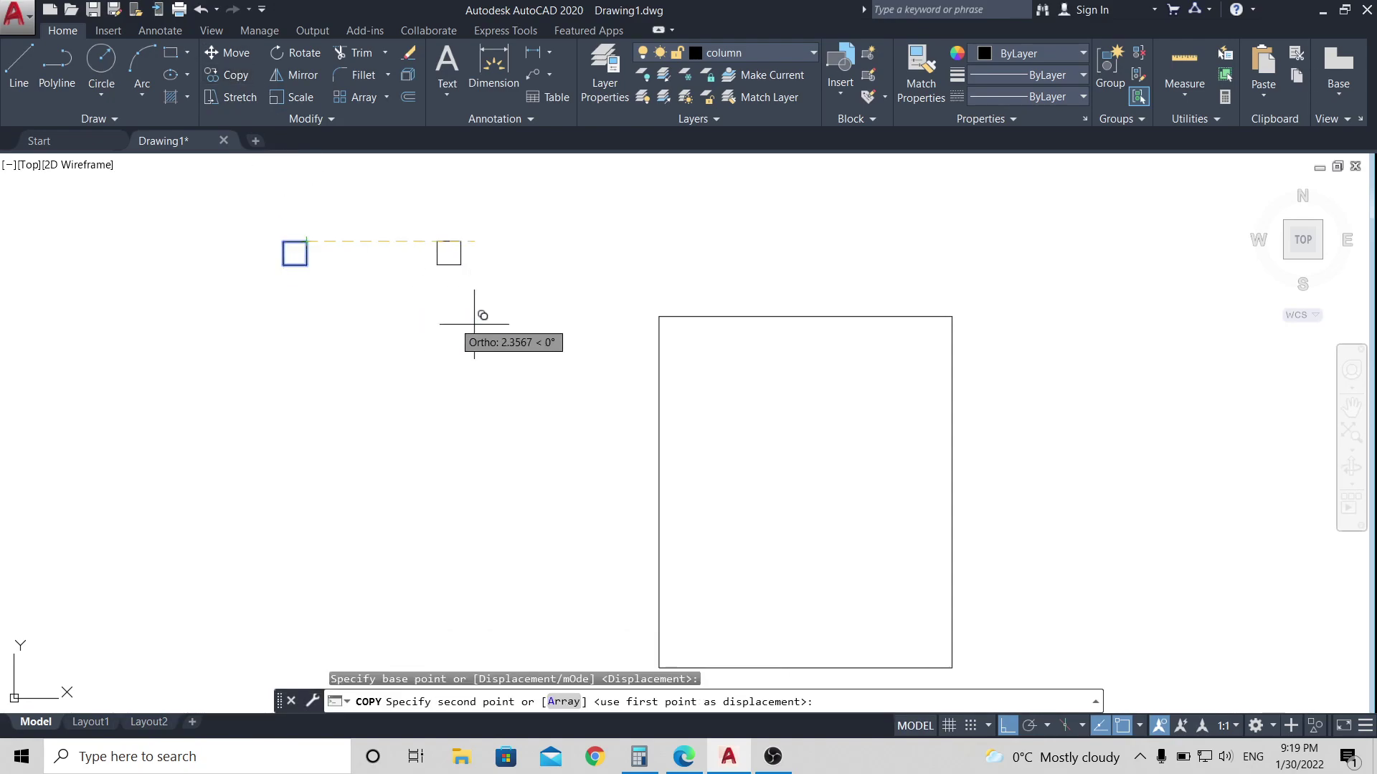
pyautogui.click(951, 317)
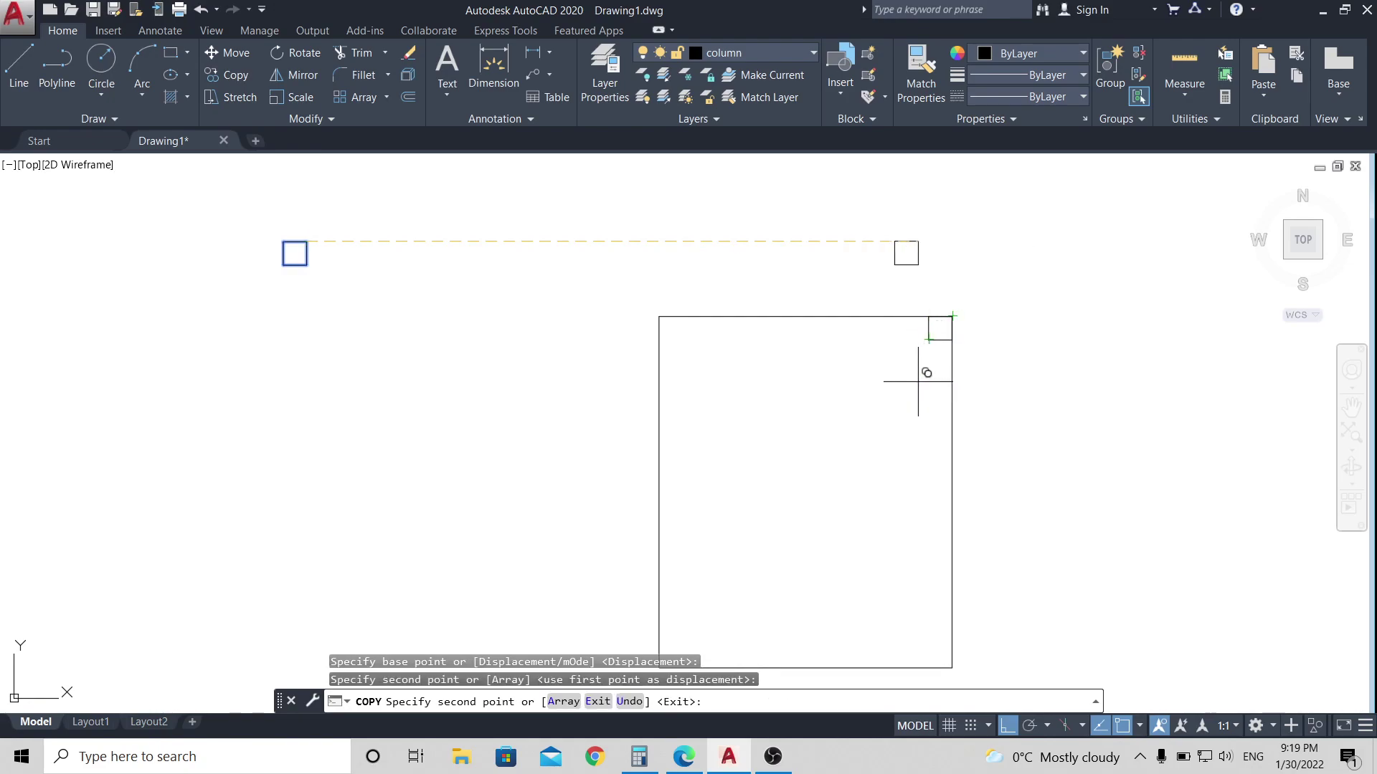
# Try placing another column copy at the slab's lower-right corner within the same copy operation and erase that copy.
pyautogui.scroll(-2, 889, 479)
pyautogui.scroll(3, 898, 592)
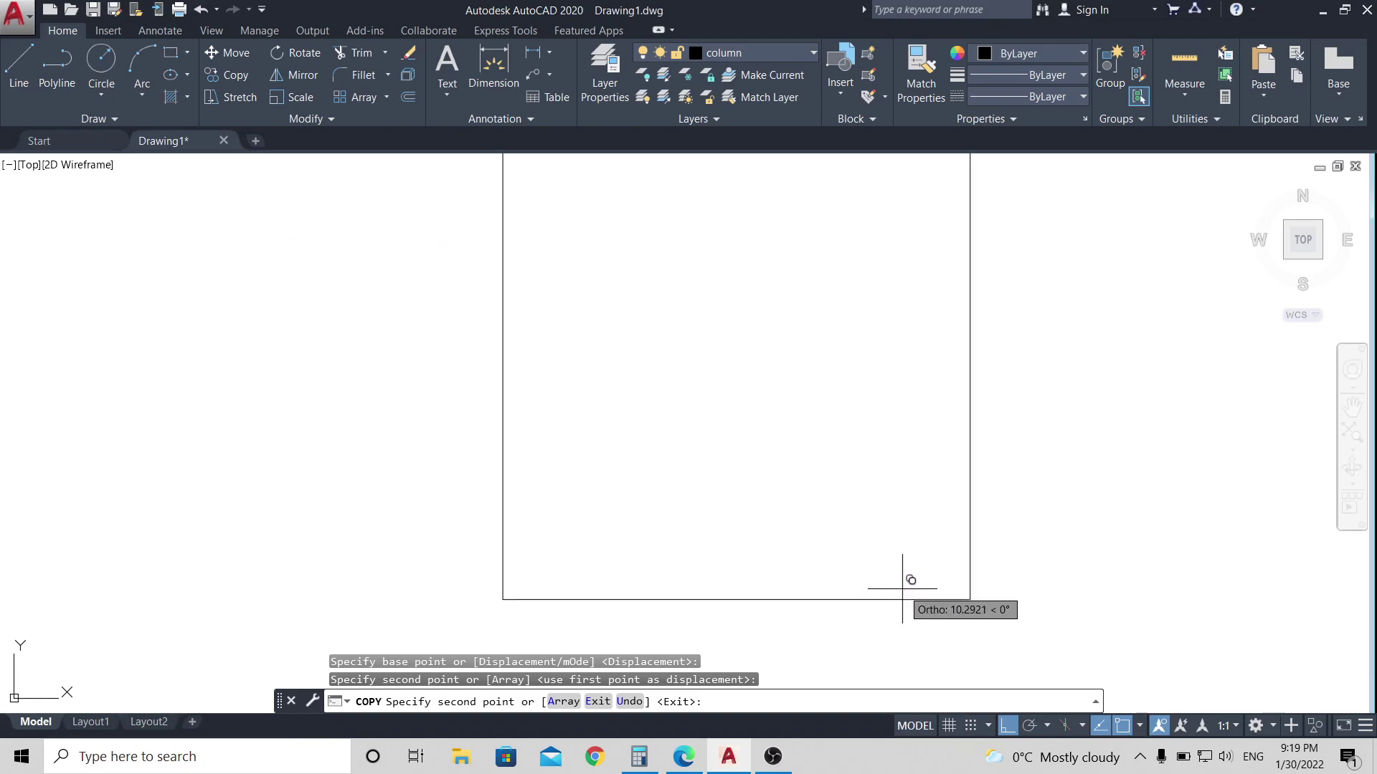
pyautogui.click(970, 562)
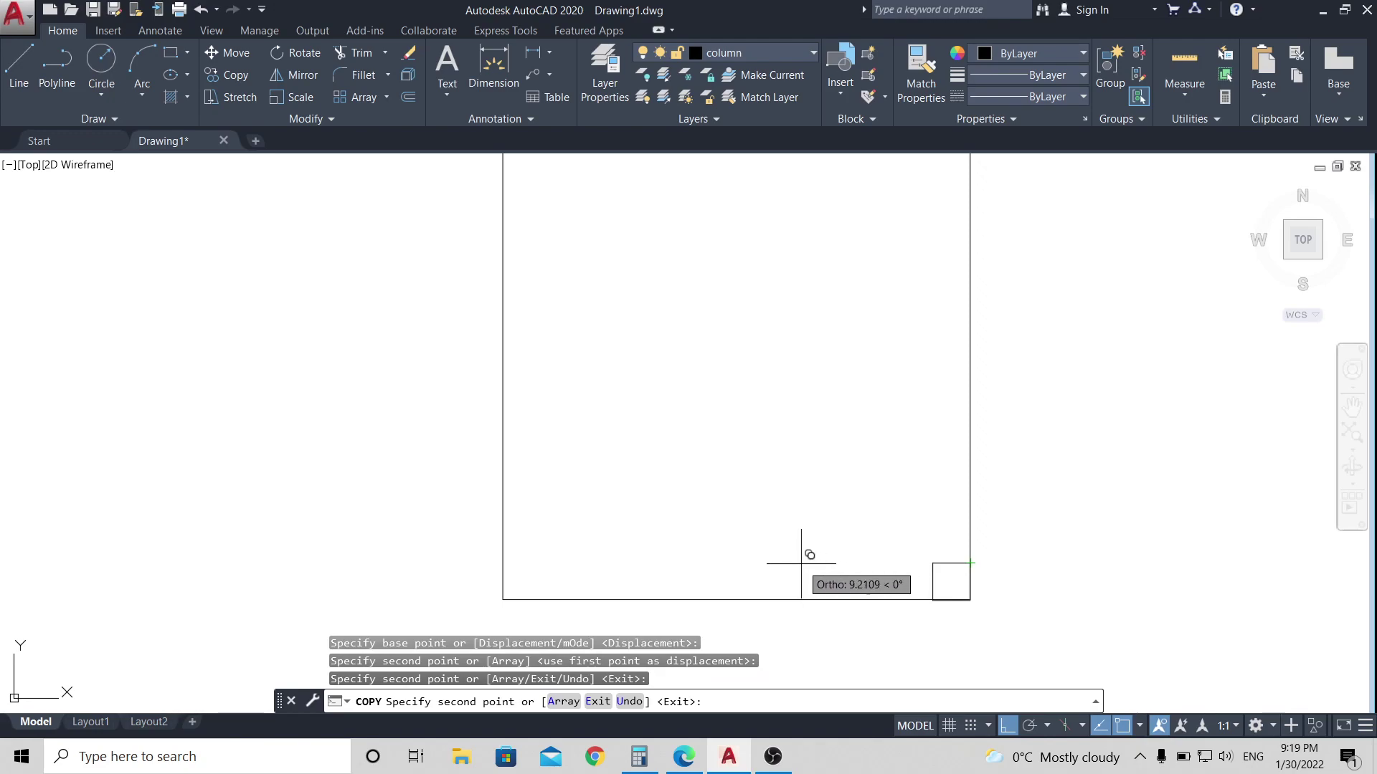
pyautogui.press('Escape')
pyautogui.click(950, 563)
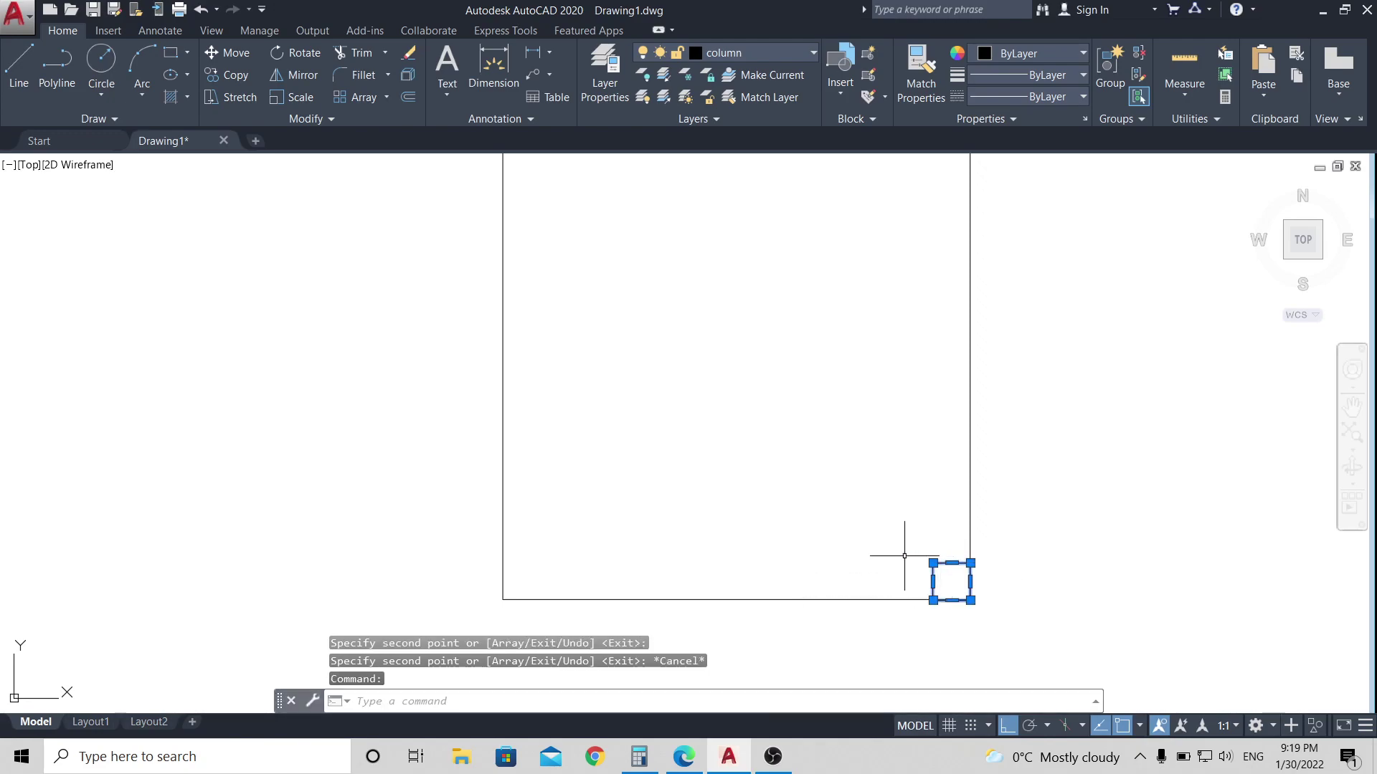
pyautogui.rightClick(784, 553)
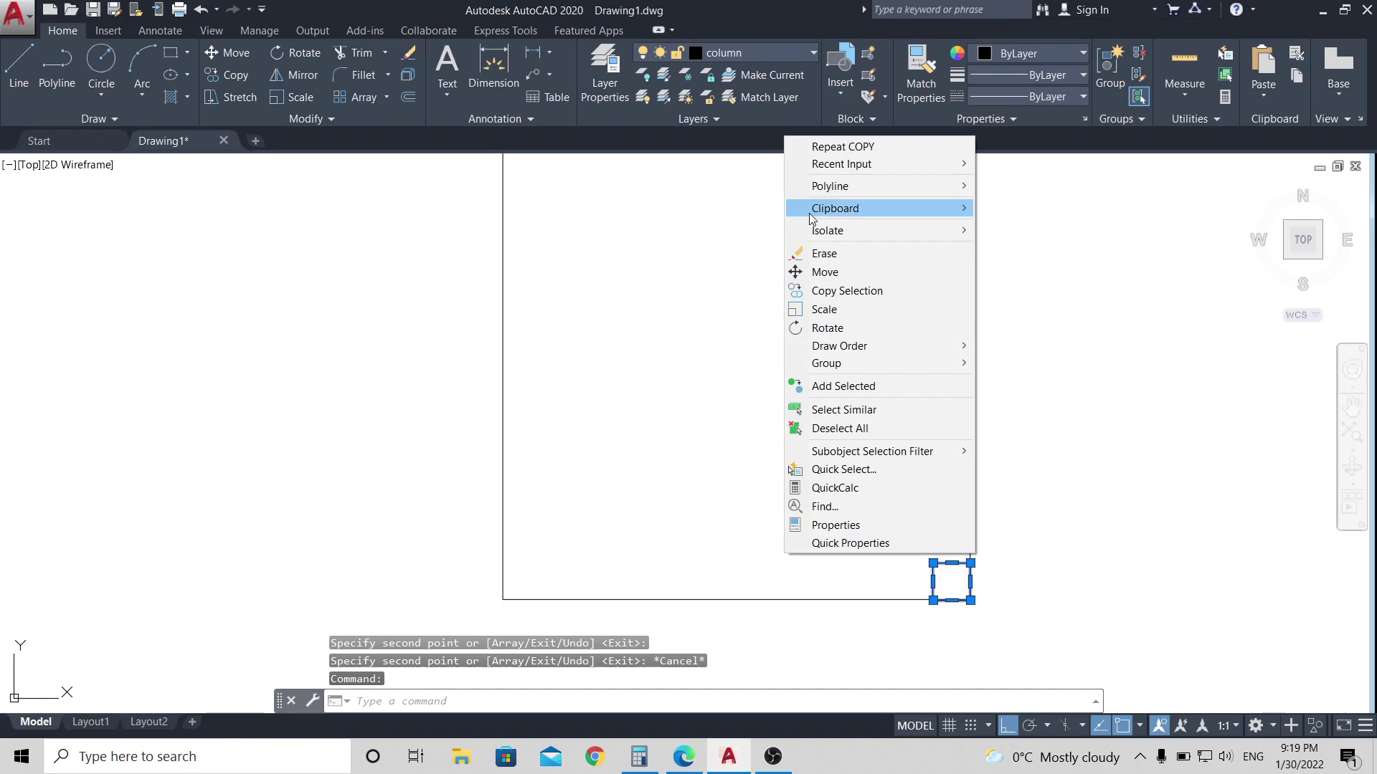
pyautogui.click(824, 254)
# Copy the original column square by its lower-right corner onto the slab's lower-right corner.
pyautogui.scroll(-4, 692, 390)
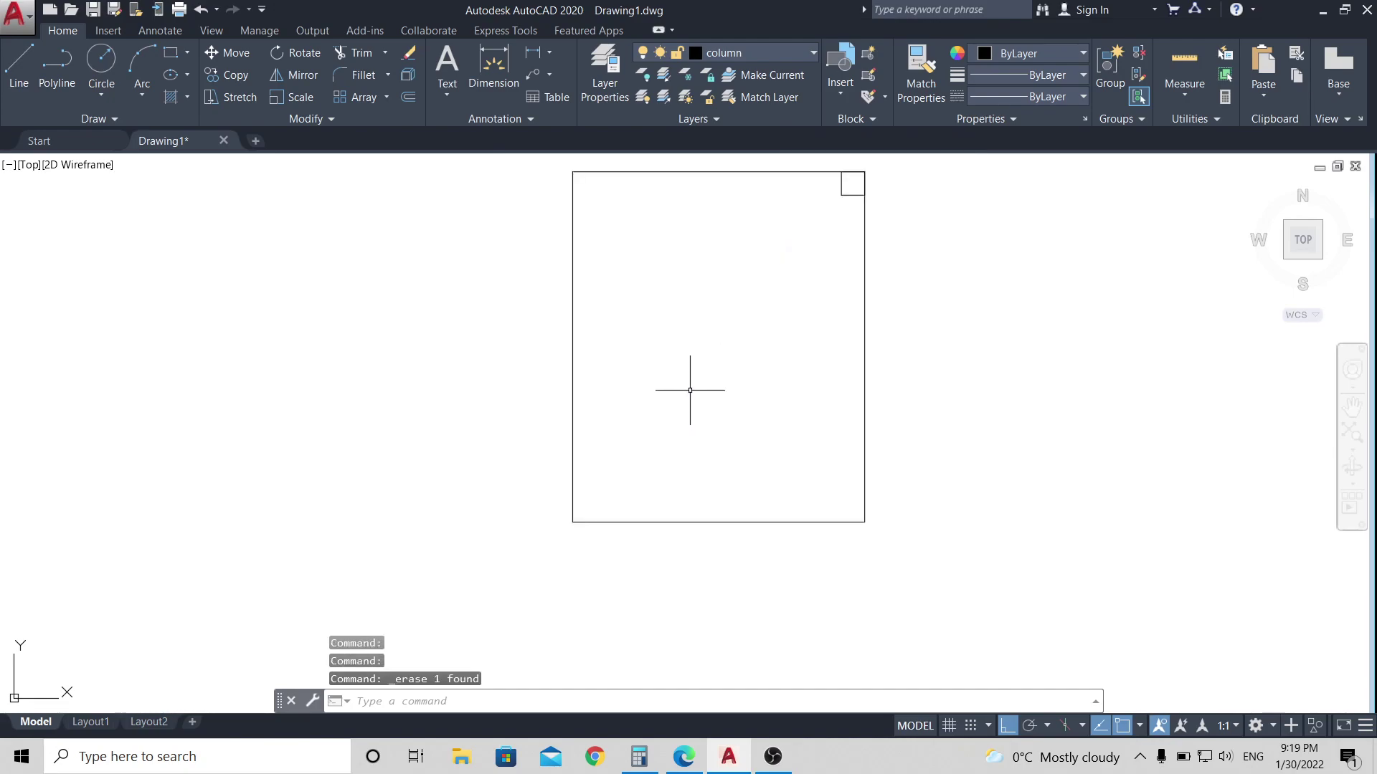
pyautogui.click(383, 211)
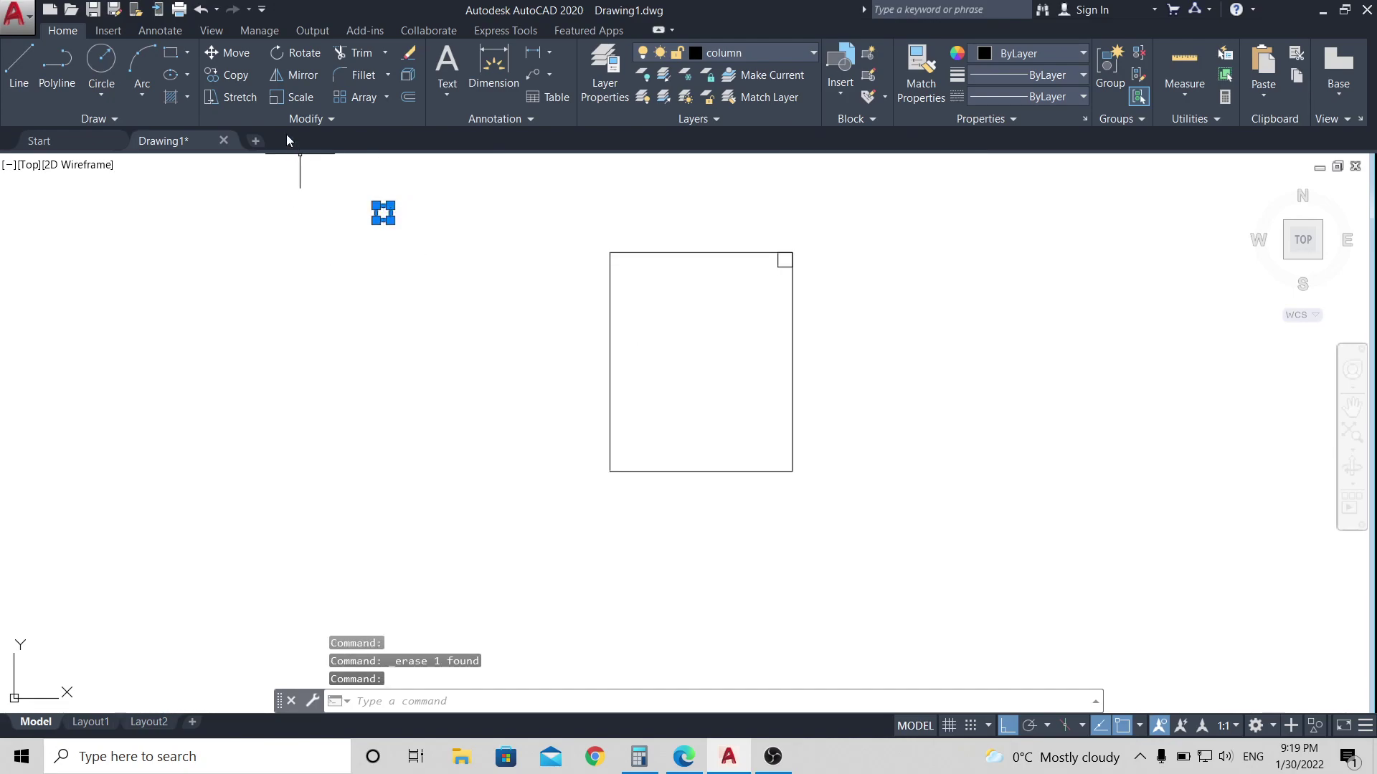
pyautogui.click(228, 76)
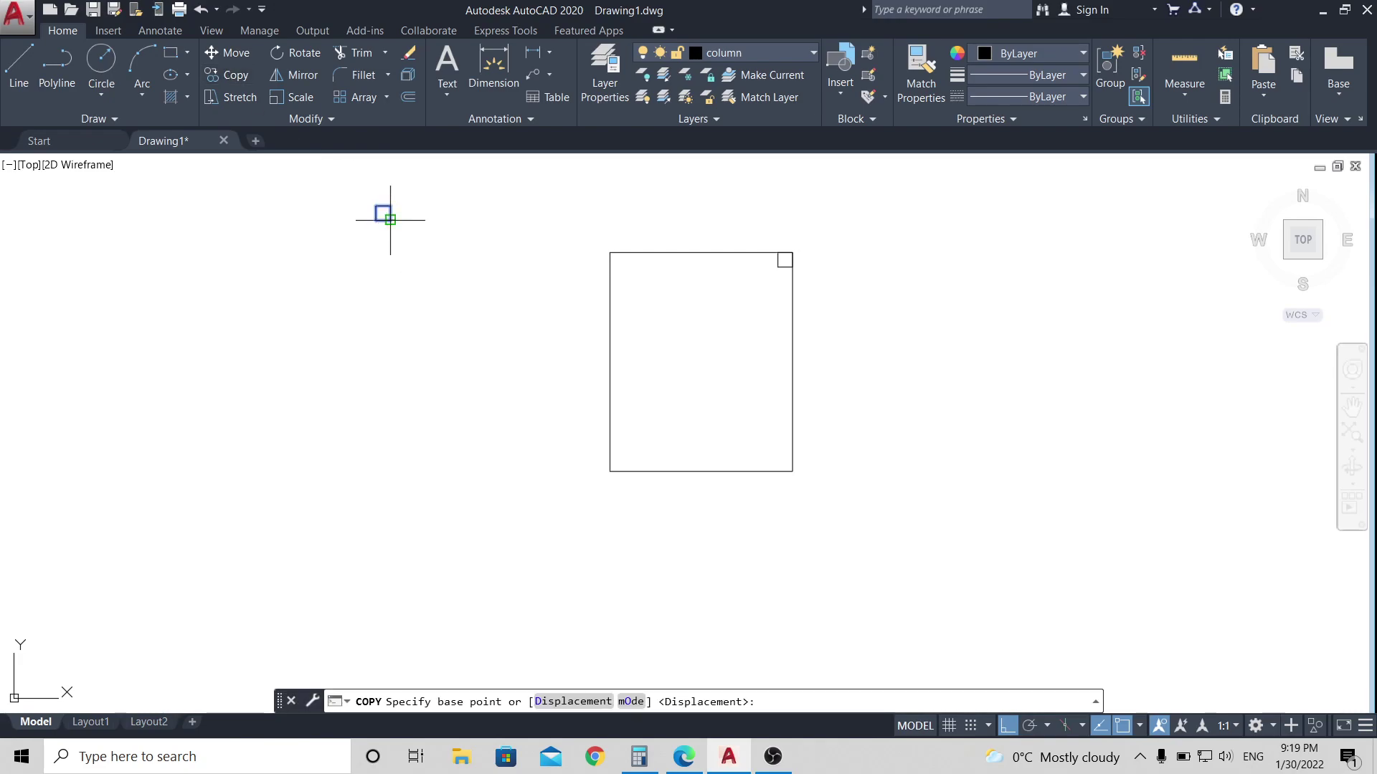
pyautogui.click(390, 220)
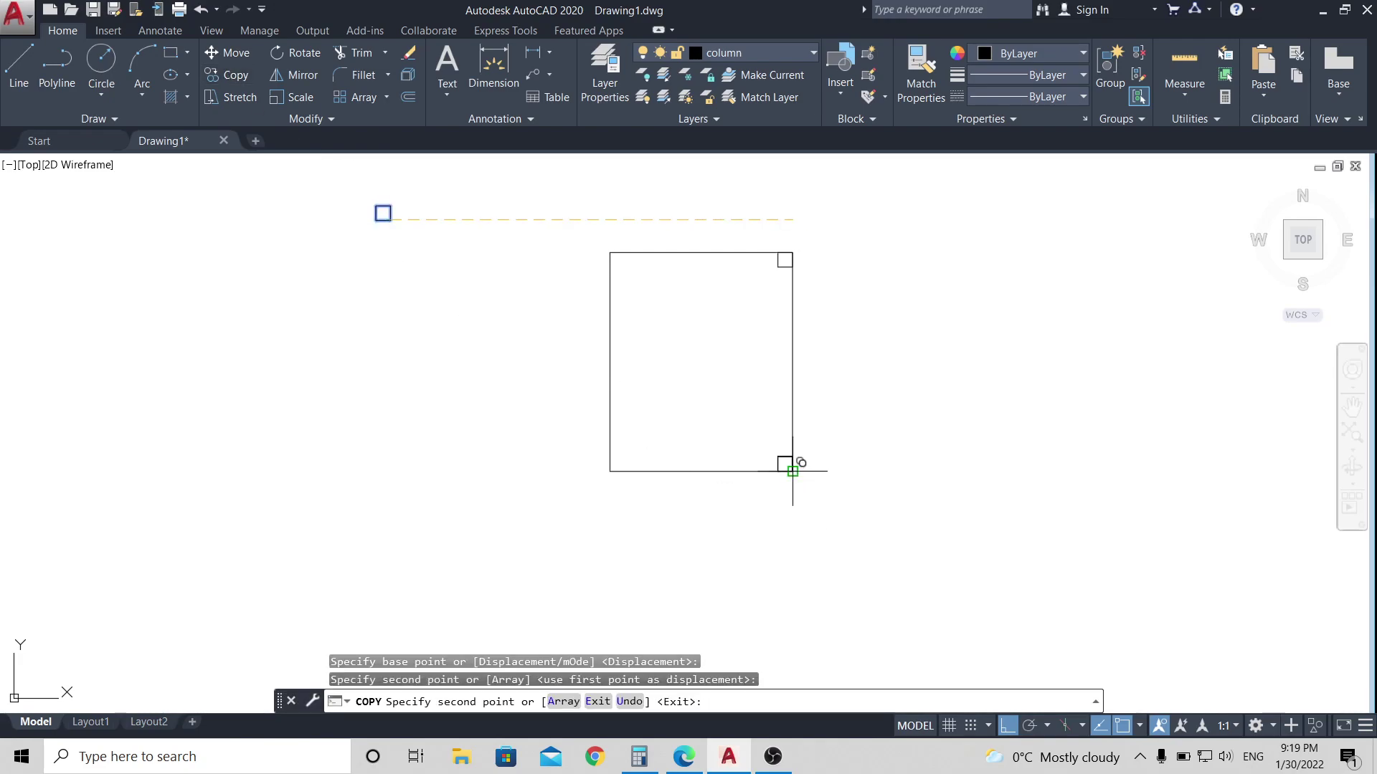
pyautogui.press('Escape')
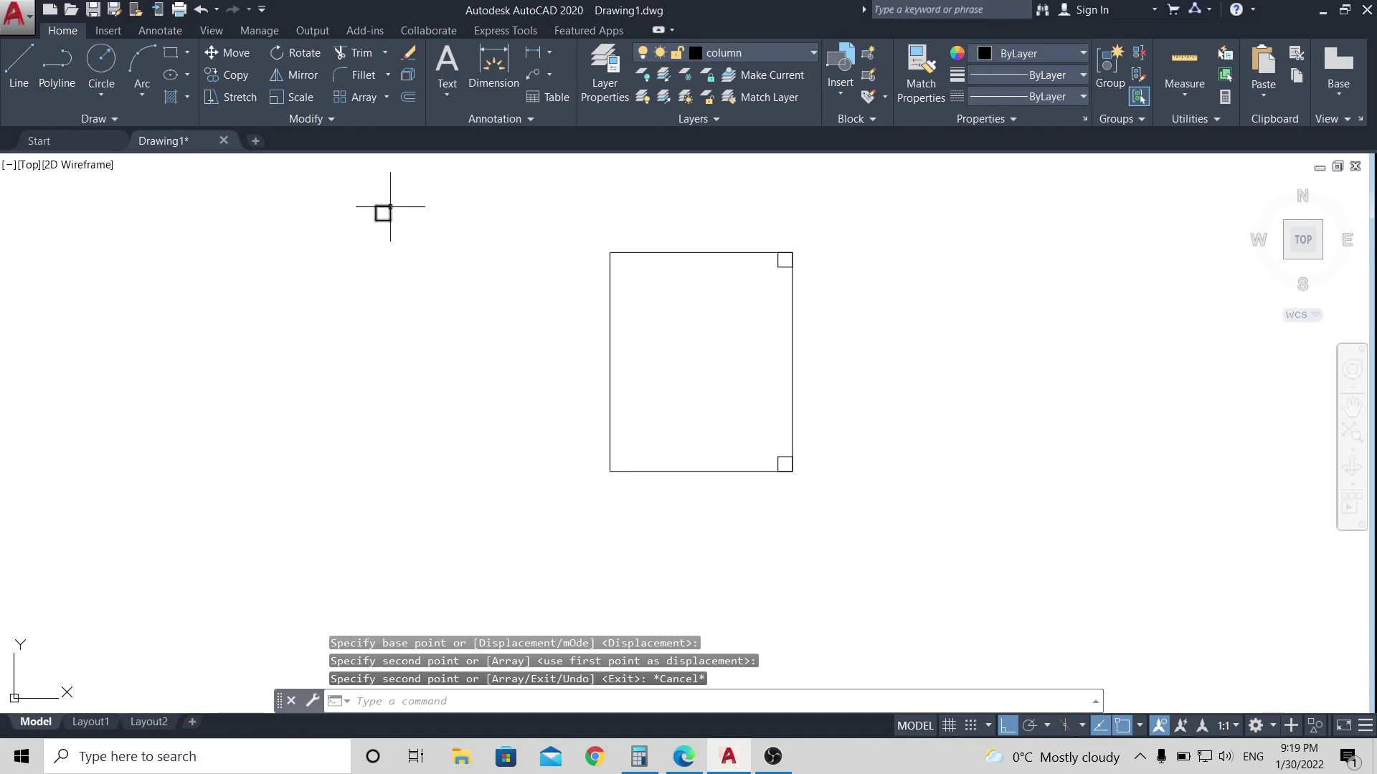
# Copy the original column square by its upper-left corner onto the slab's upper-left corner.
pyautogui.click(390, 208)
pyautogui.click(238, 76)
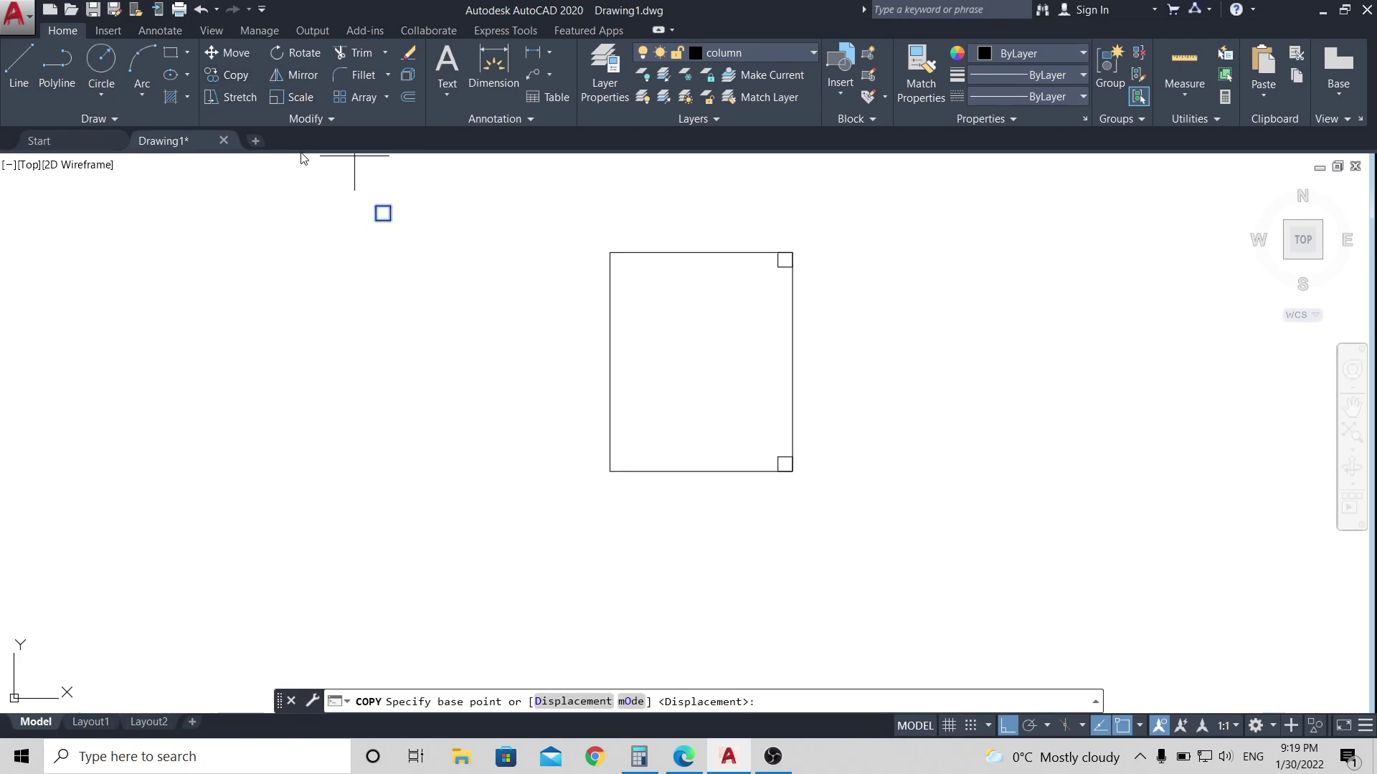
pyautogui.click(376, 205)
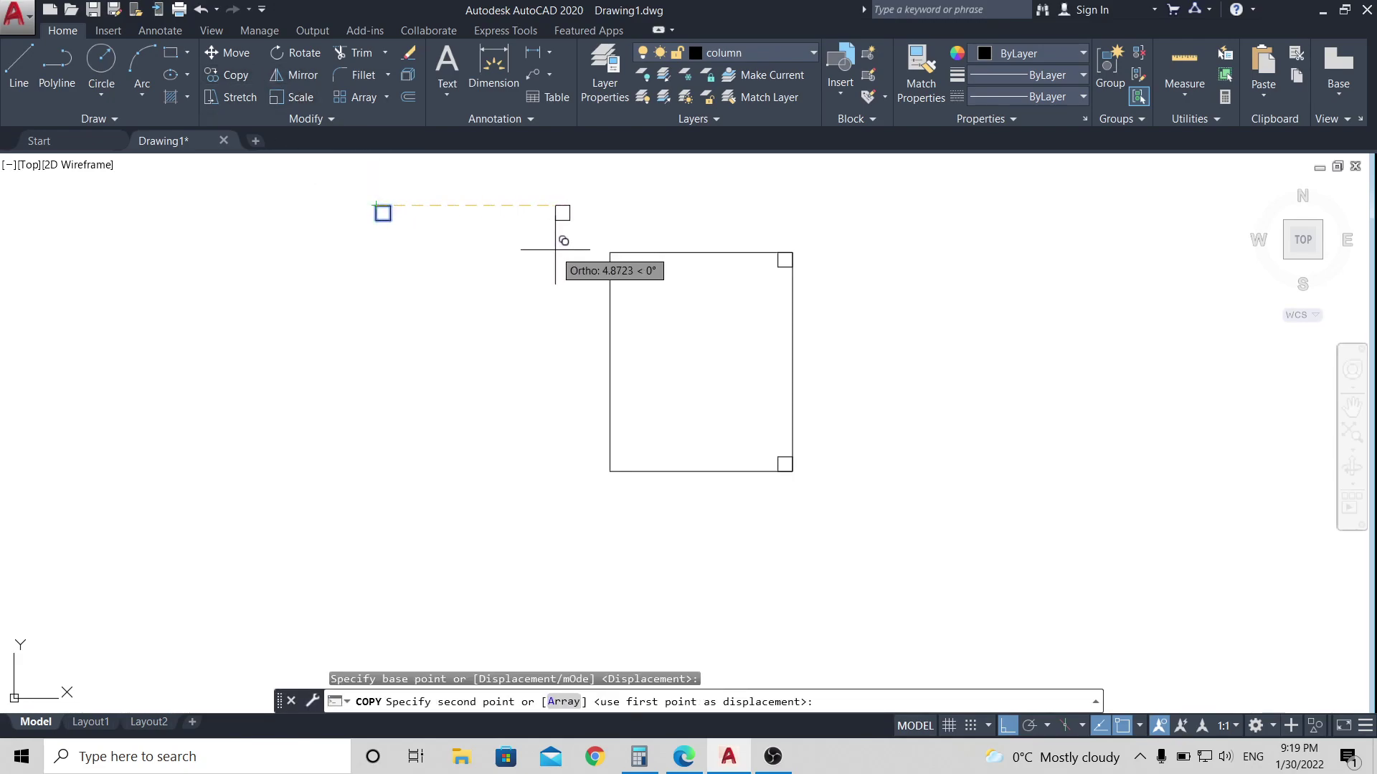
pyautogui.click(611, 252)
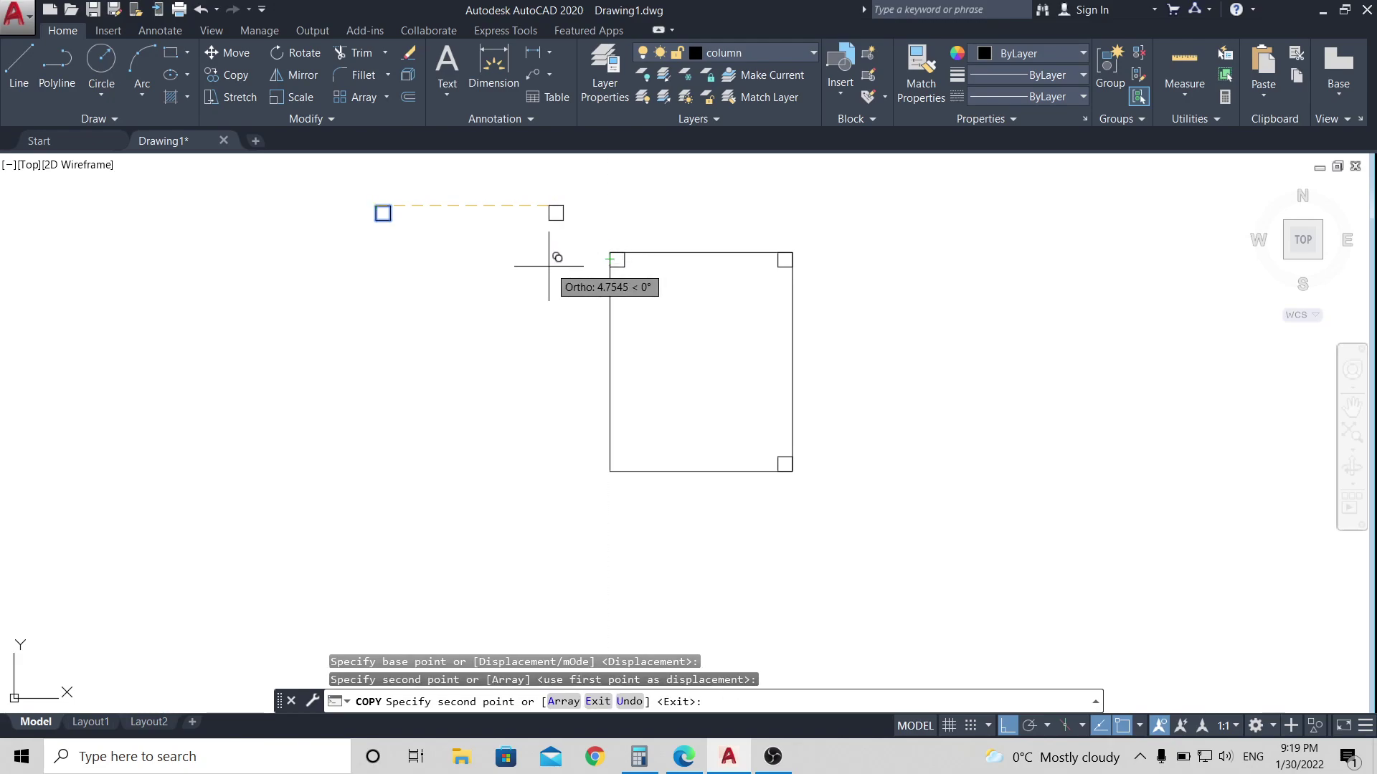
pyautogui.press('Escape')
# Copy the original column square by its lower-left corner onto the slab's lower-left corner.
pyautogui.click(235, 75)
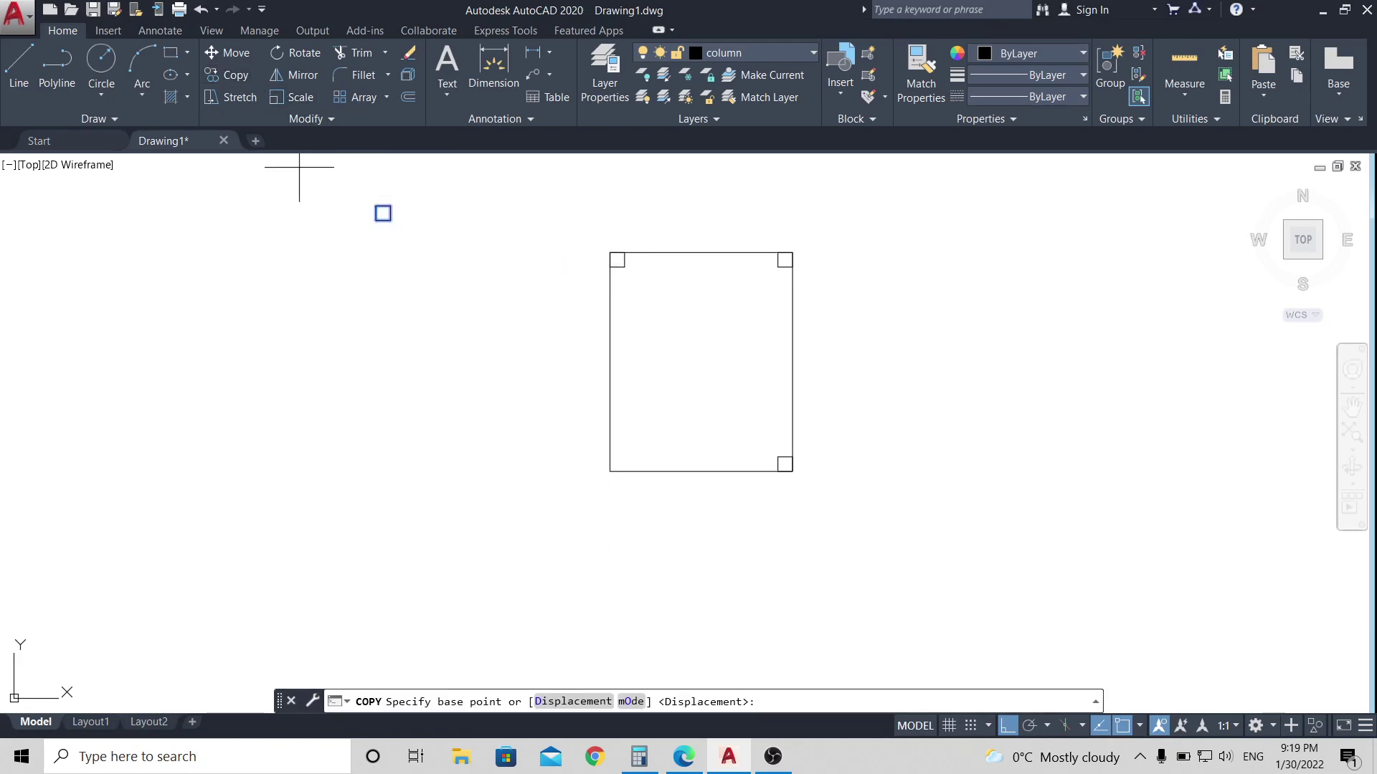
pyautogui.click(376, 221)
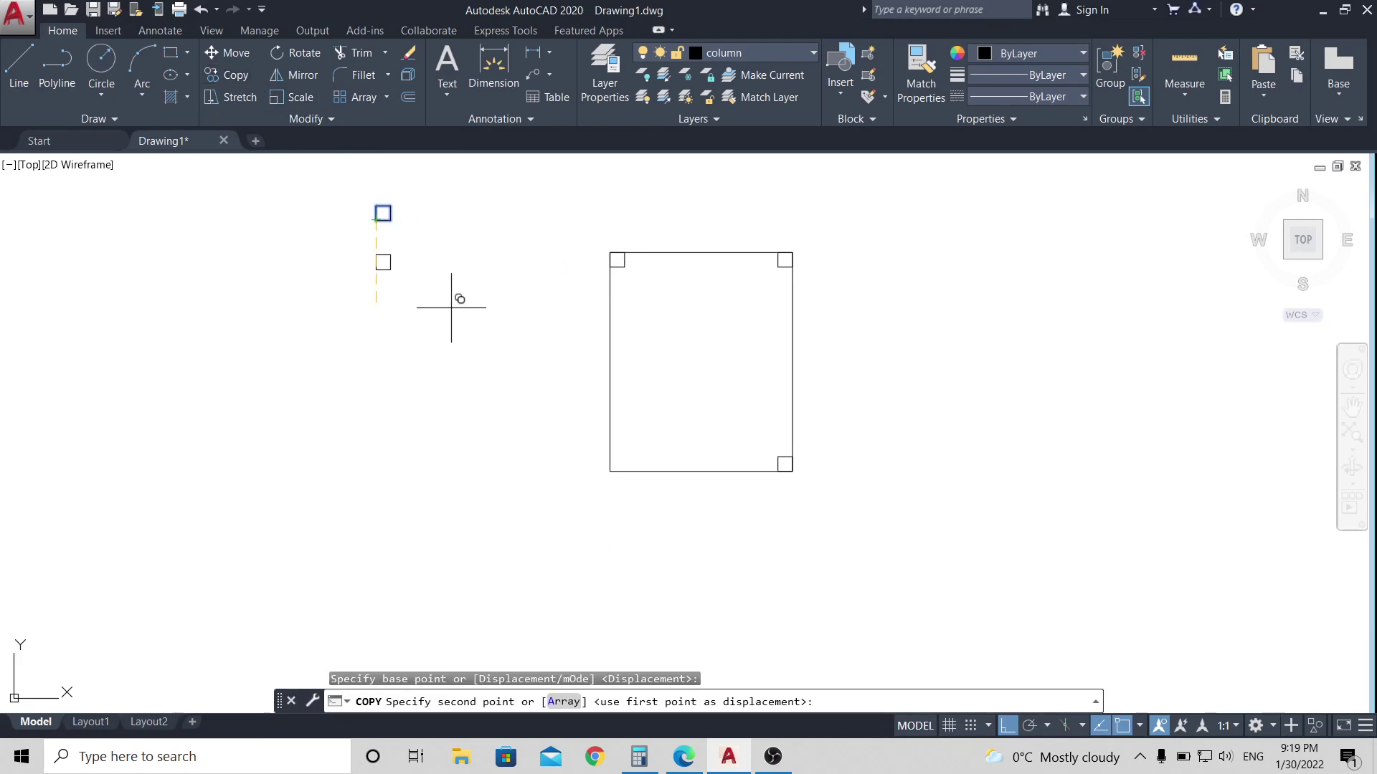
pyautogui.click(610, 472)
pyautogui.press('Escape')
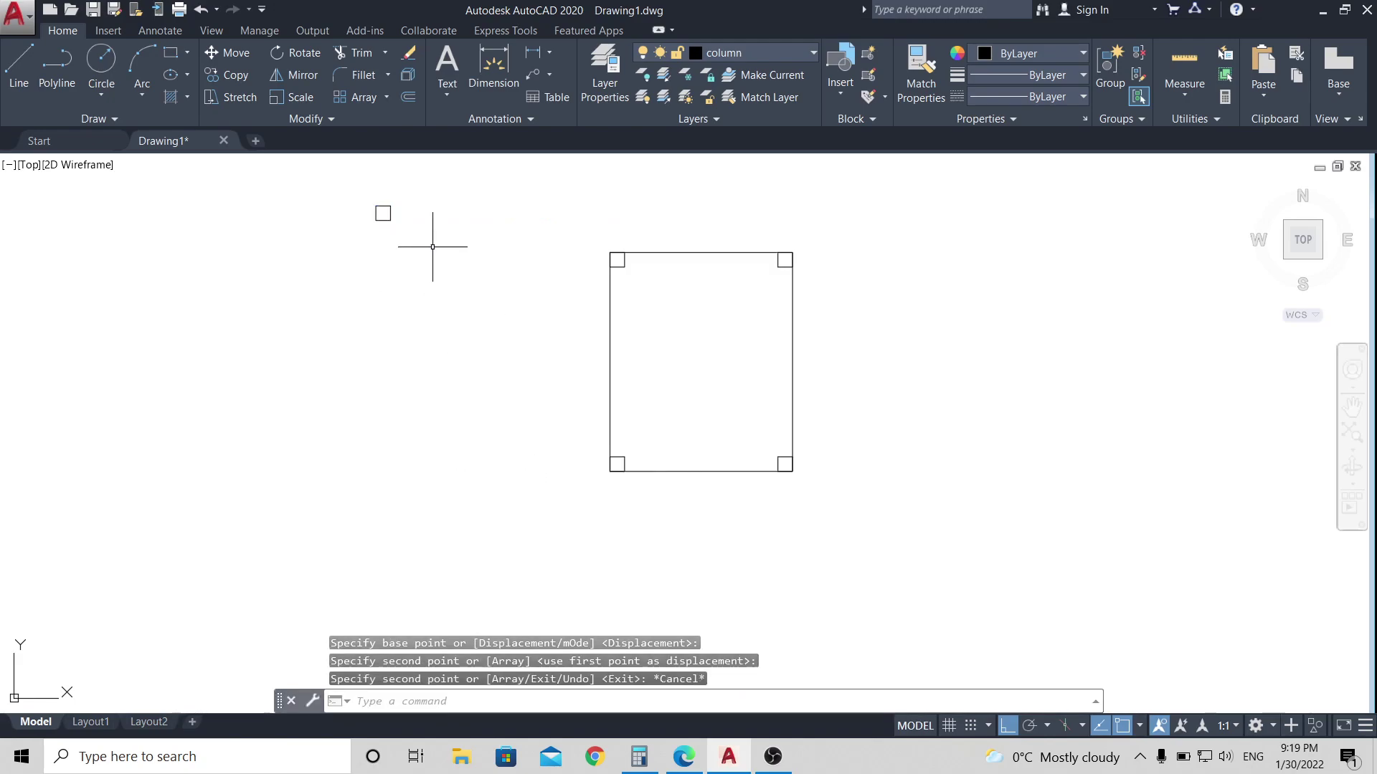
# Copy the original column square by its top edge midpoint onto the midpoint of the slab's top edge.
pyautogui.click(383, 209)
pyautogui.click(232, 73)
pyautogui.scroll(4, 353, 181)
pyautogui.click(428, 242)
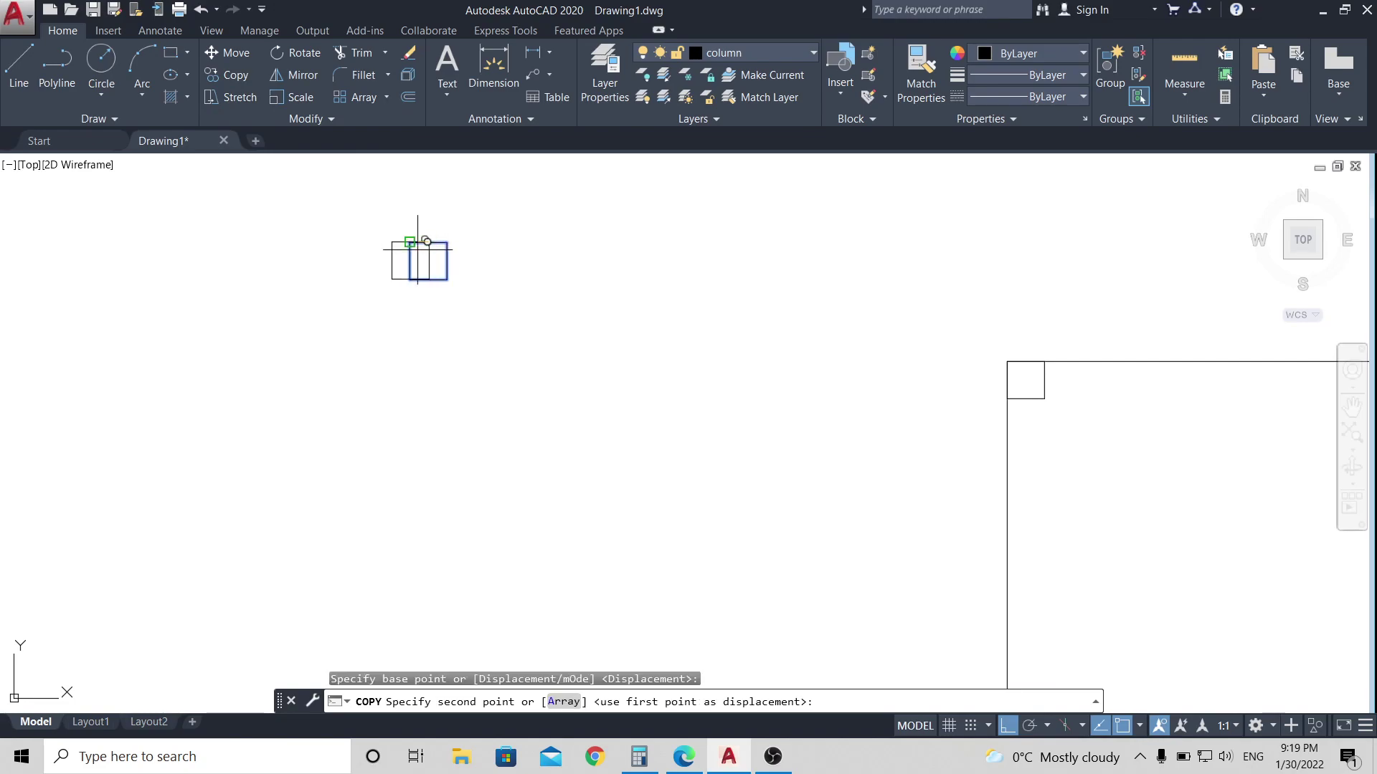
pyautogui.scroll(-5, 428, 242)
pyautogui.scroll(4, 618, 277)
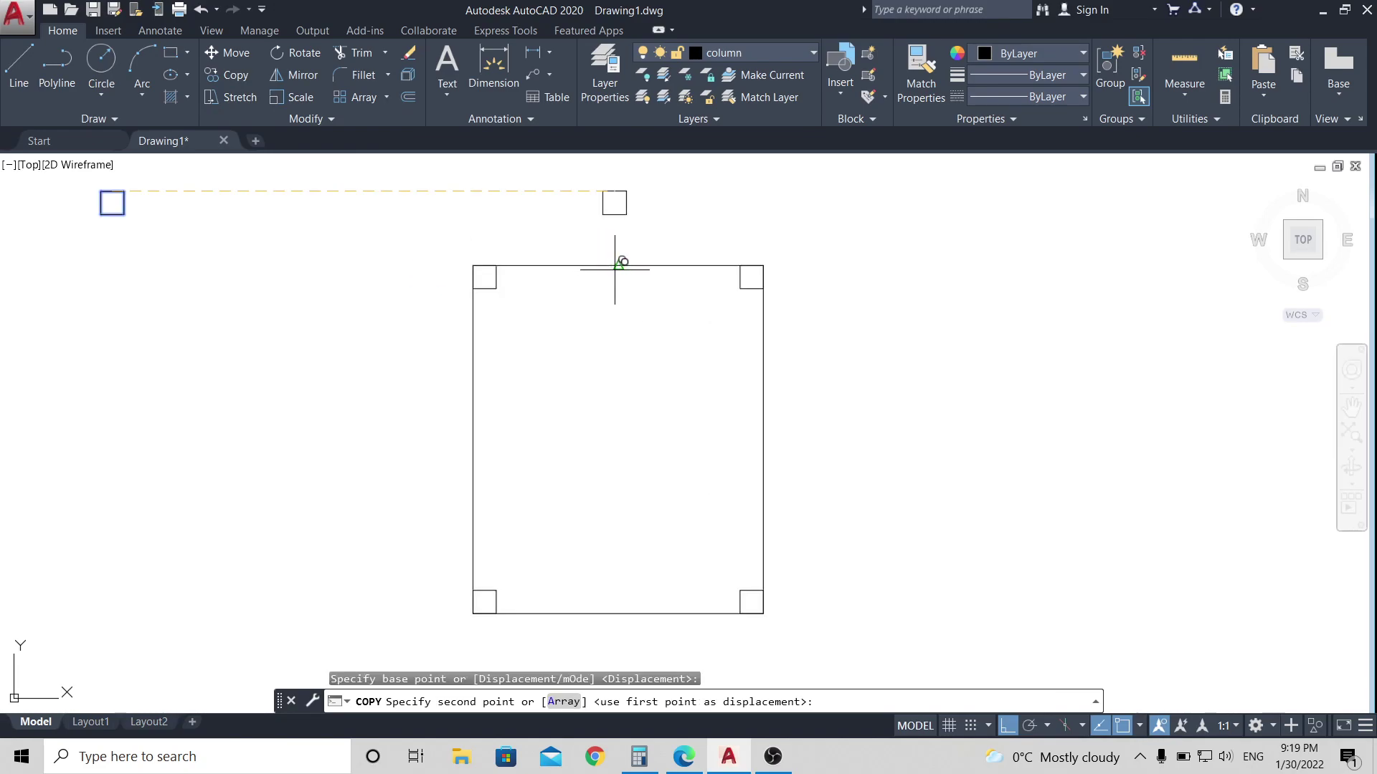
pyautogui.click(618, 266)
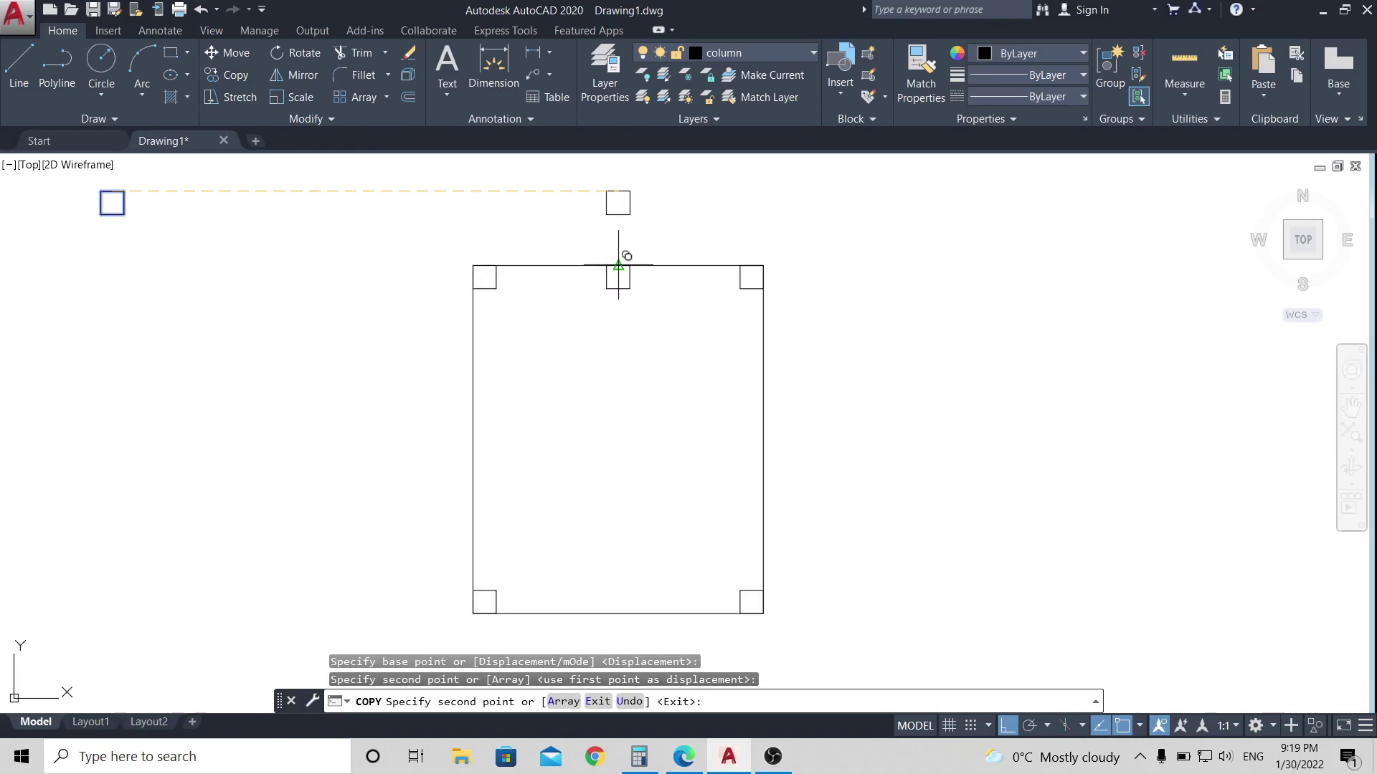
pyautogui.press('Escape')
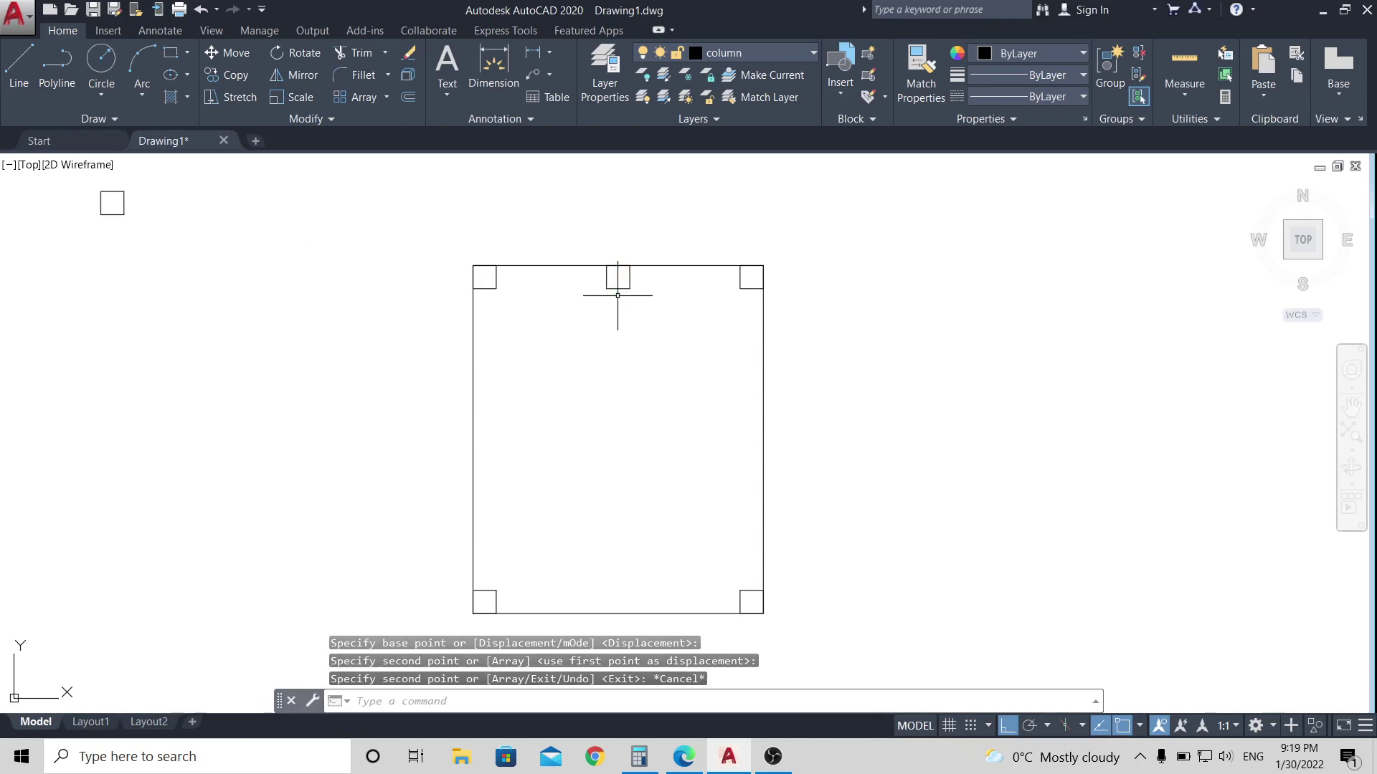
# Copy the original column square by its bottom edge midpoint onto the midpoint of the slab's bottom edge.
pyautogui.click(119, 214)
pyautogui.click(228, 76)
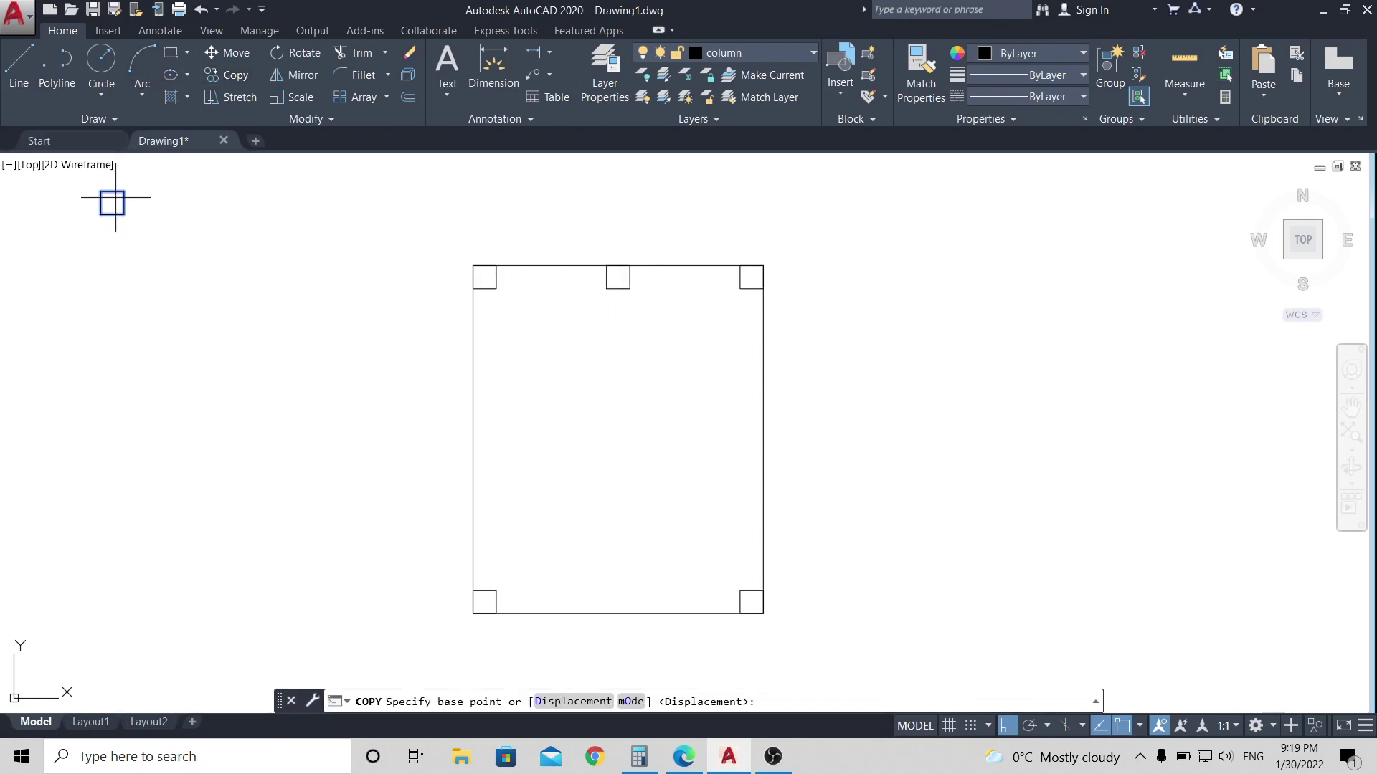
pyautogui.click(113, 214)
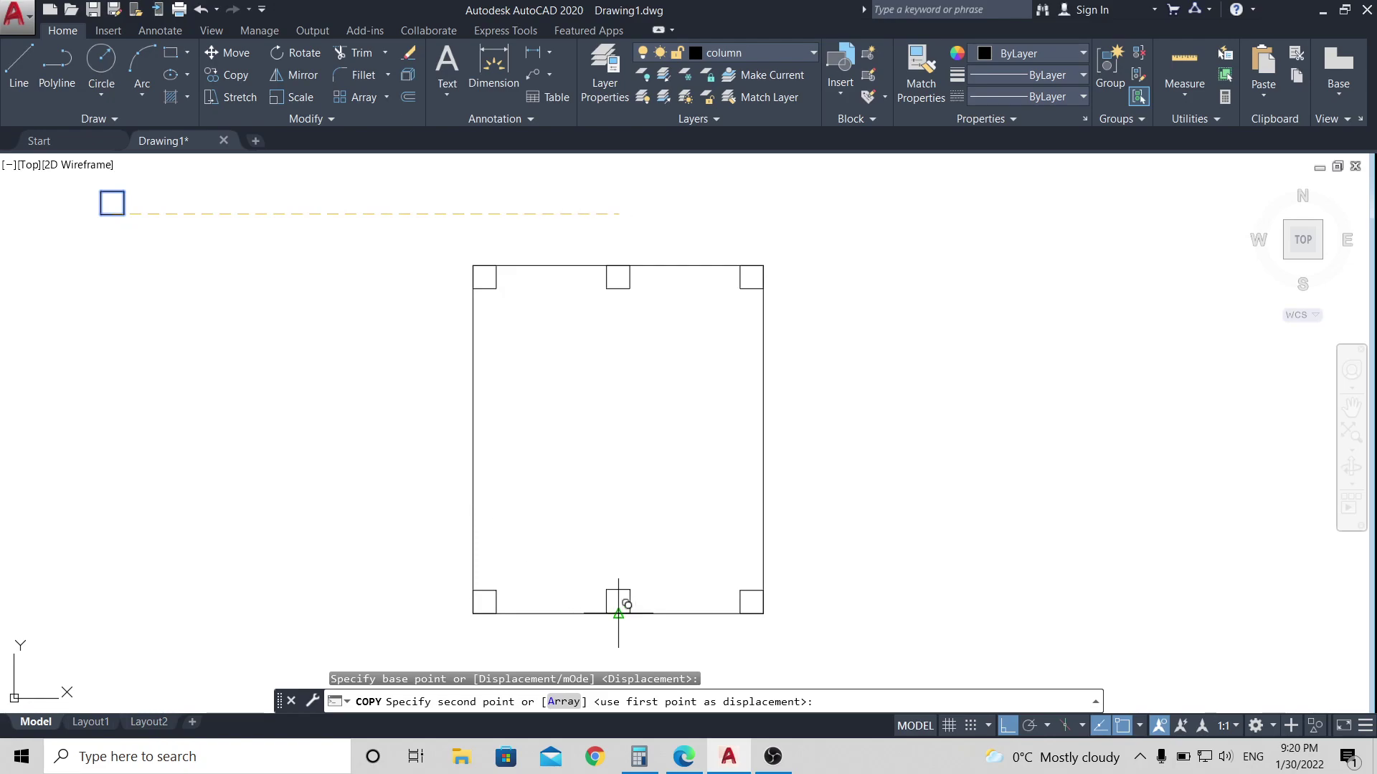
pyautogui.click(618, 613)
pyautogui.press('Escape')
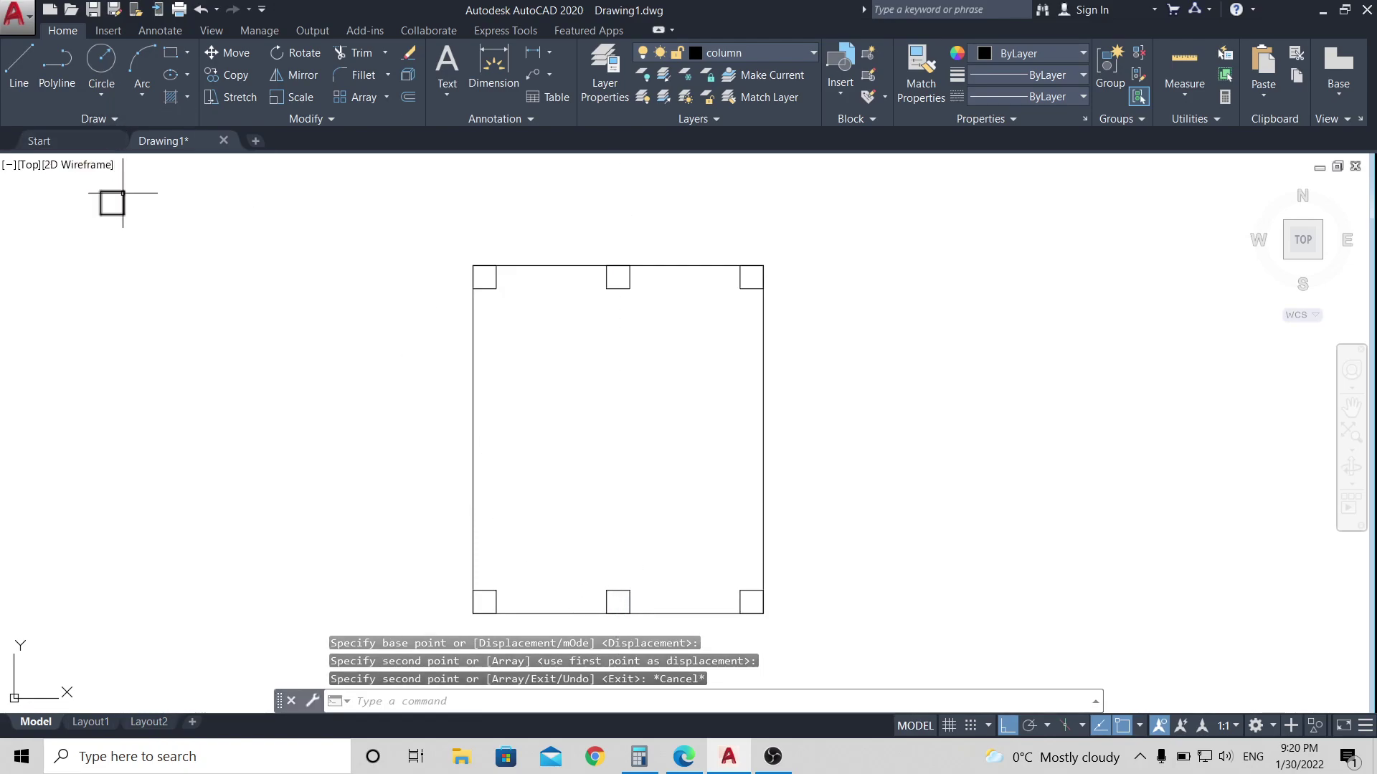
# Copy the original column square by its left edge midpoint onto the midpoint of the slab's left edge.
pyautogui.click(102, 203)
pyautogui.click(236, 75)
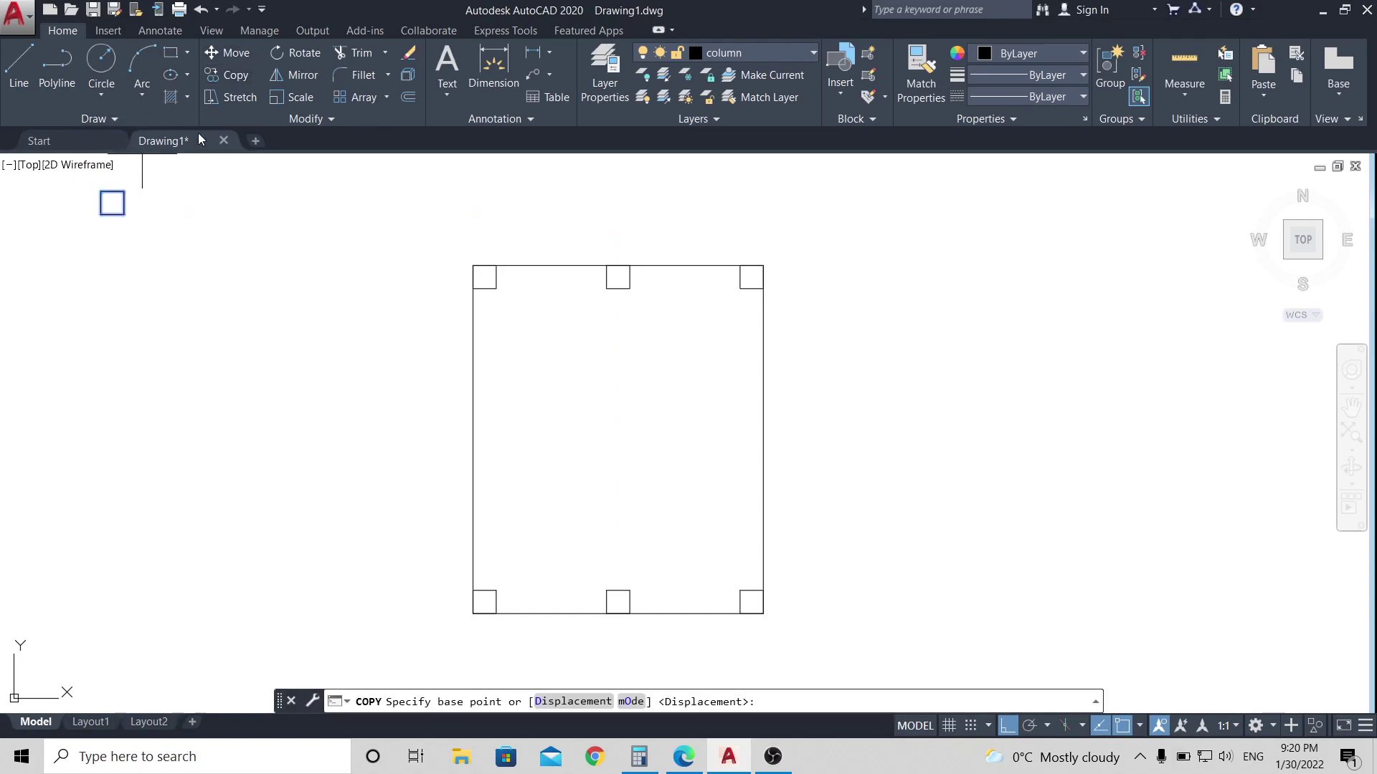
pyautogui.click(101, 203)
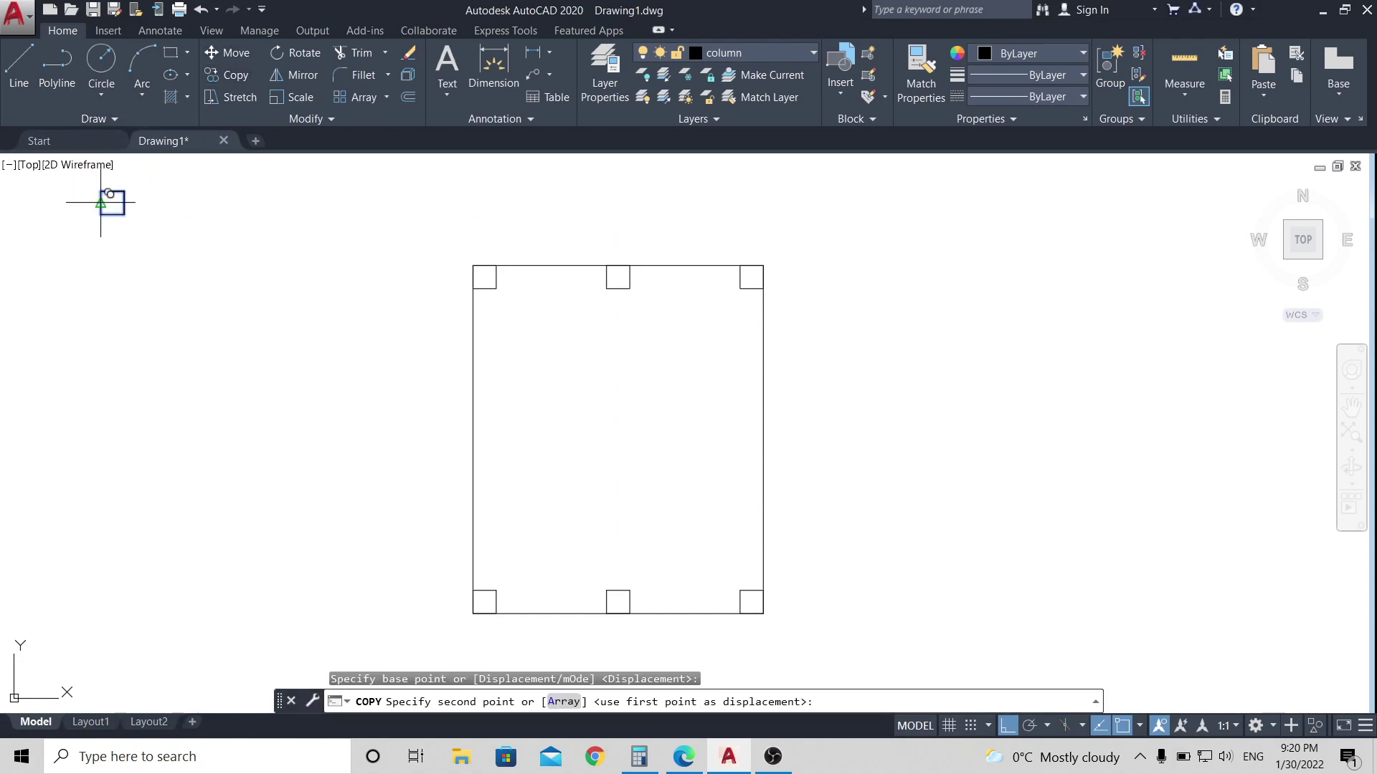
pyautogui.click(473, 440)
pyautogui.press('Escape')
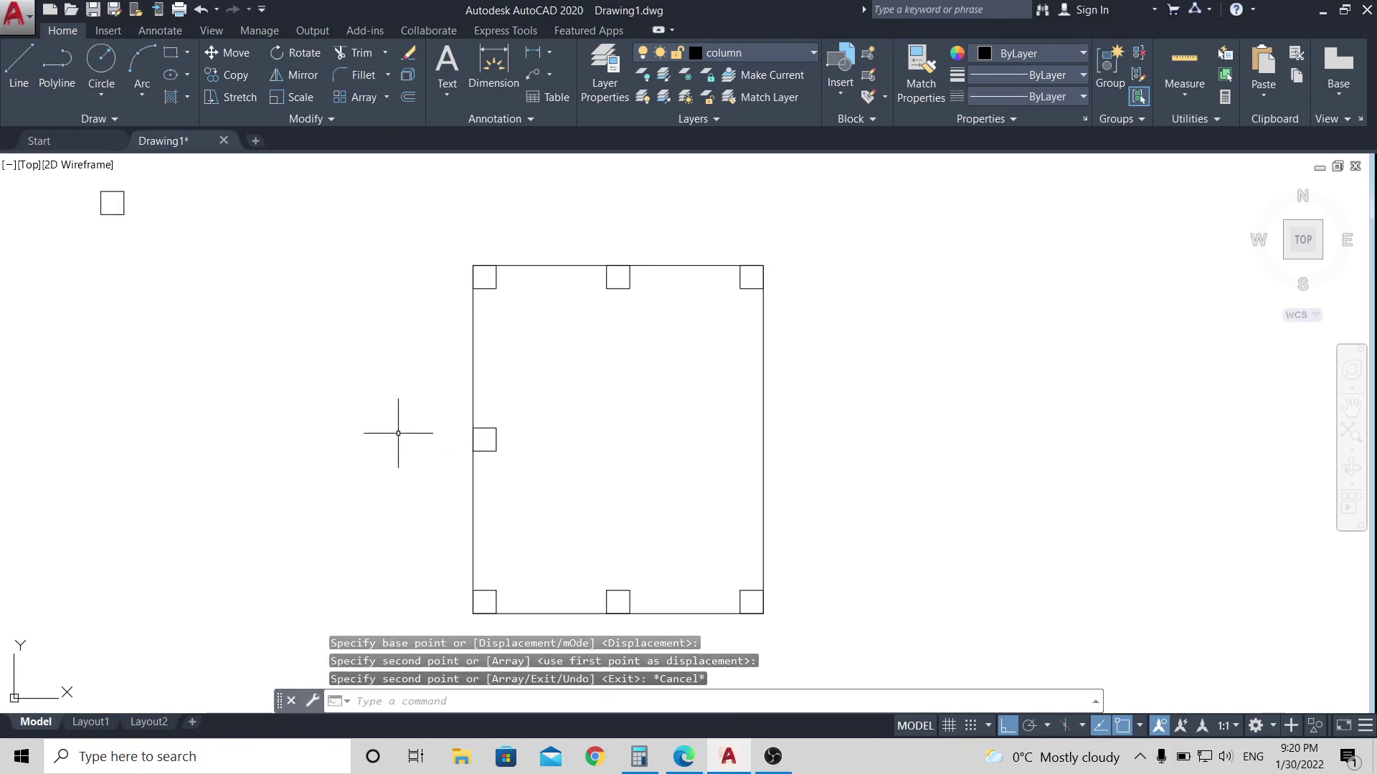
# Copy the original column square by its right edge midpoint onto the midpoint of the slab's right edge.
pyautogui.click(121, 207)
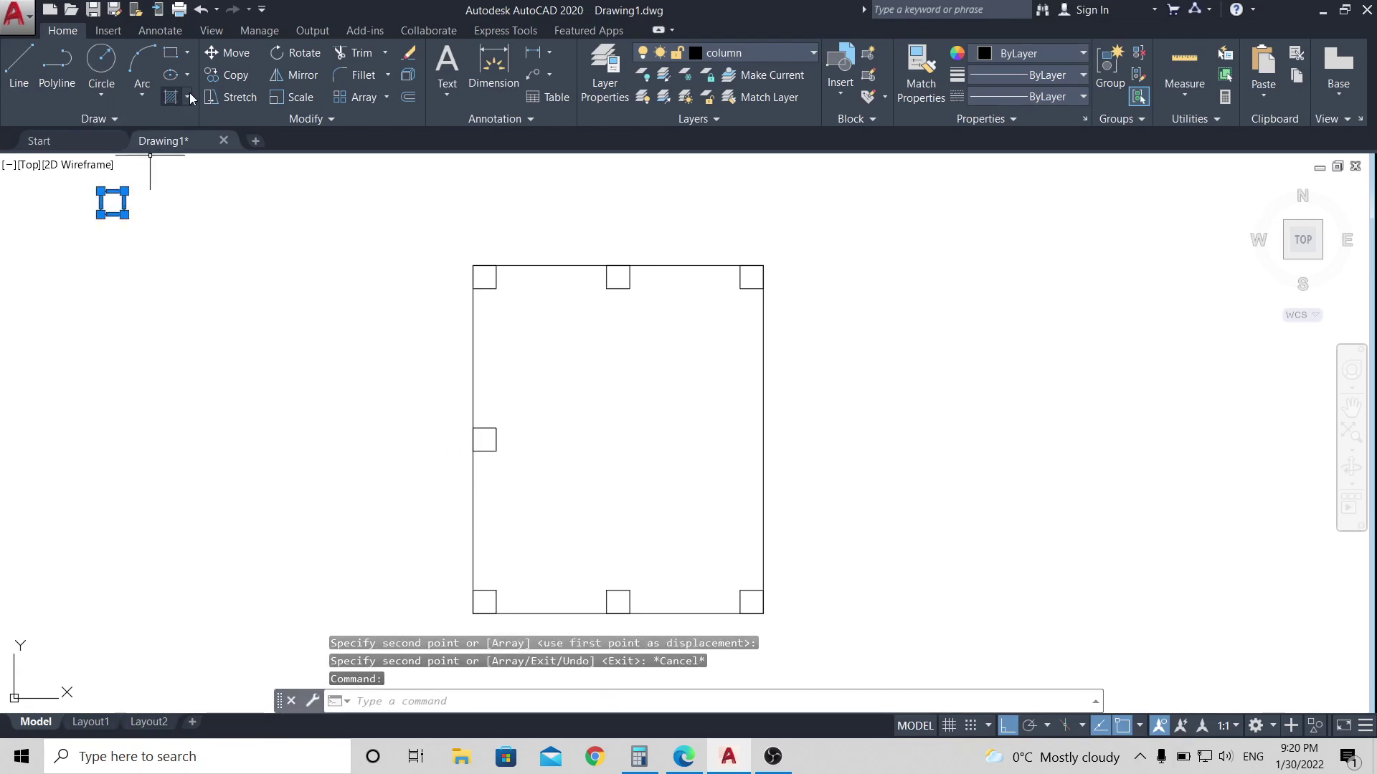
pyautogui.click(234, 72)
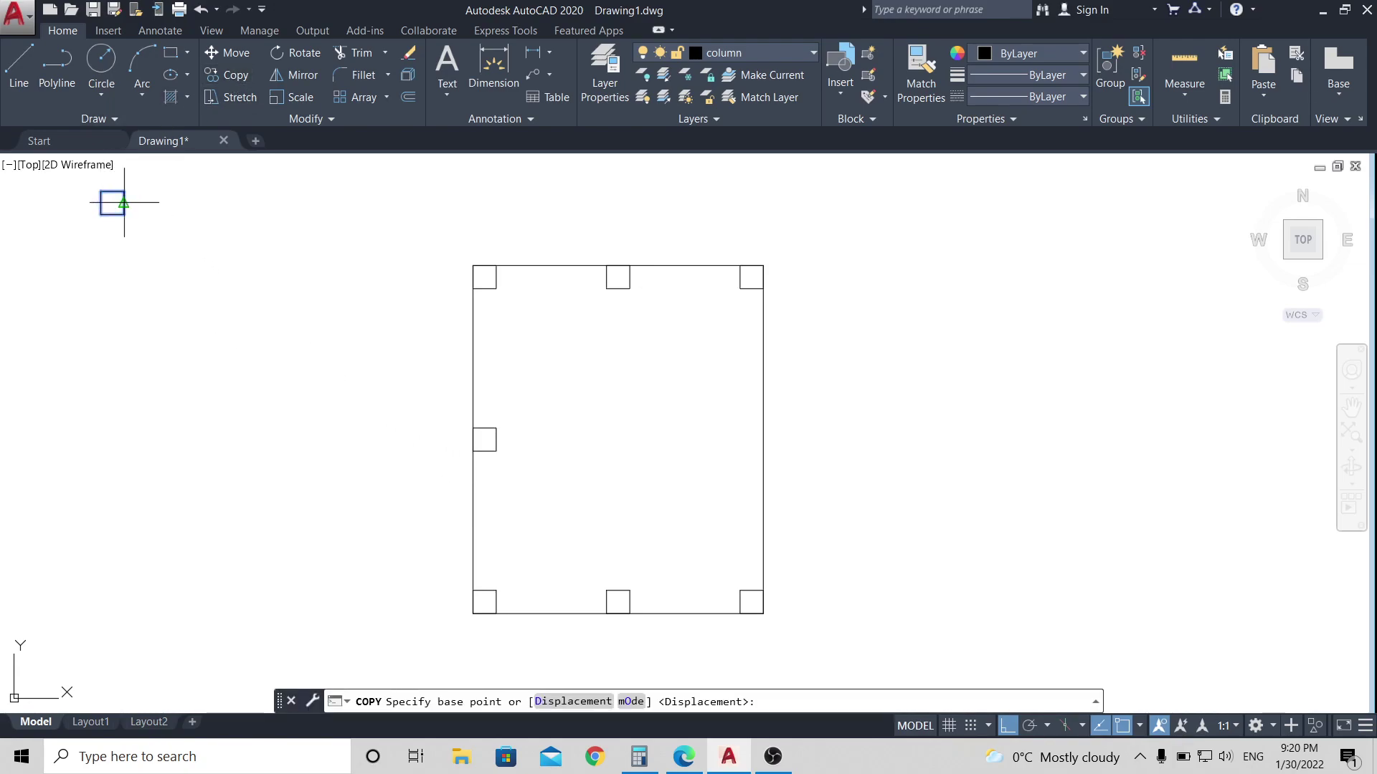
pyautogui.click(123, 203)
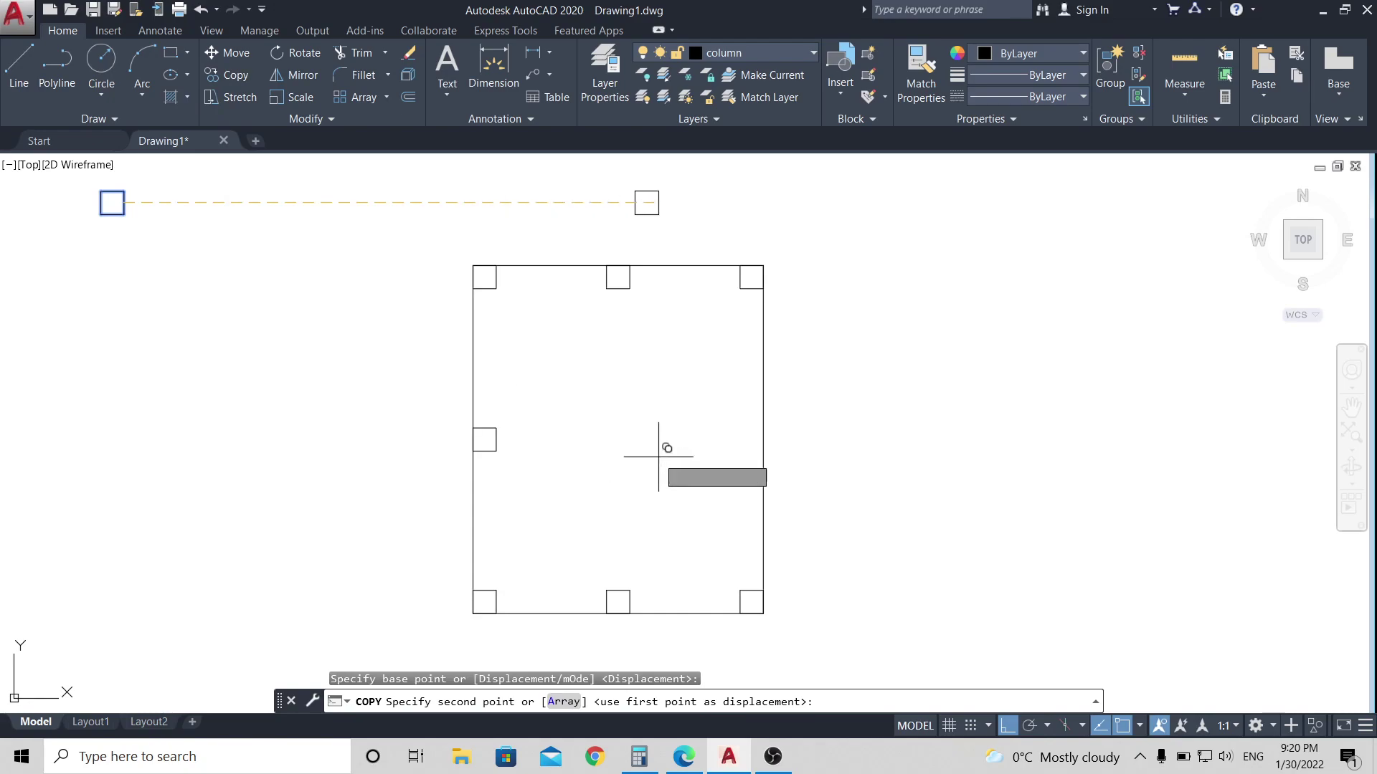
pyautogui.click(763, 439)
pyautogui.press('Escape')
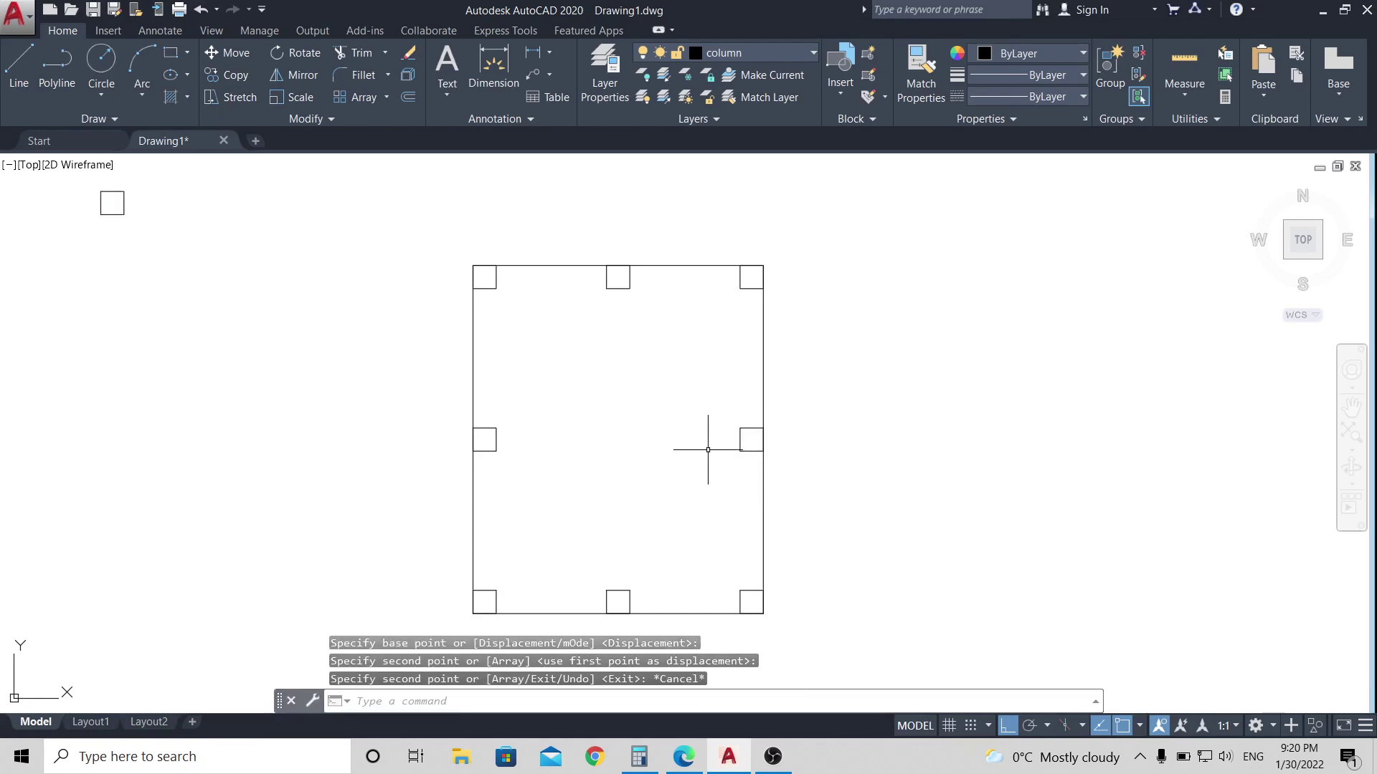
# Erase the original column square that lies outside the slab outline.
pyautogui.click(72, 183)
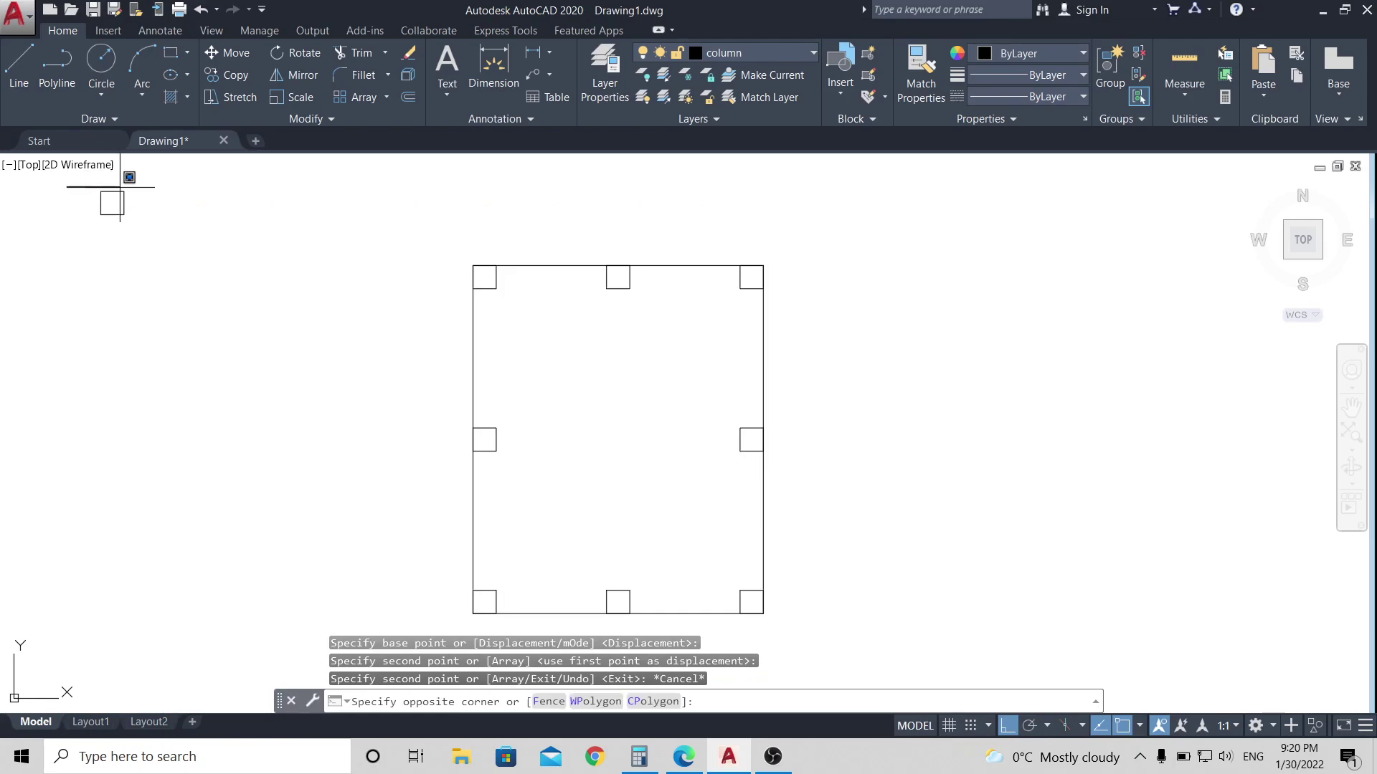
pyautogui.click(151, 242)
pyautogui.rightClick(151, 244)
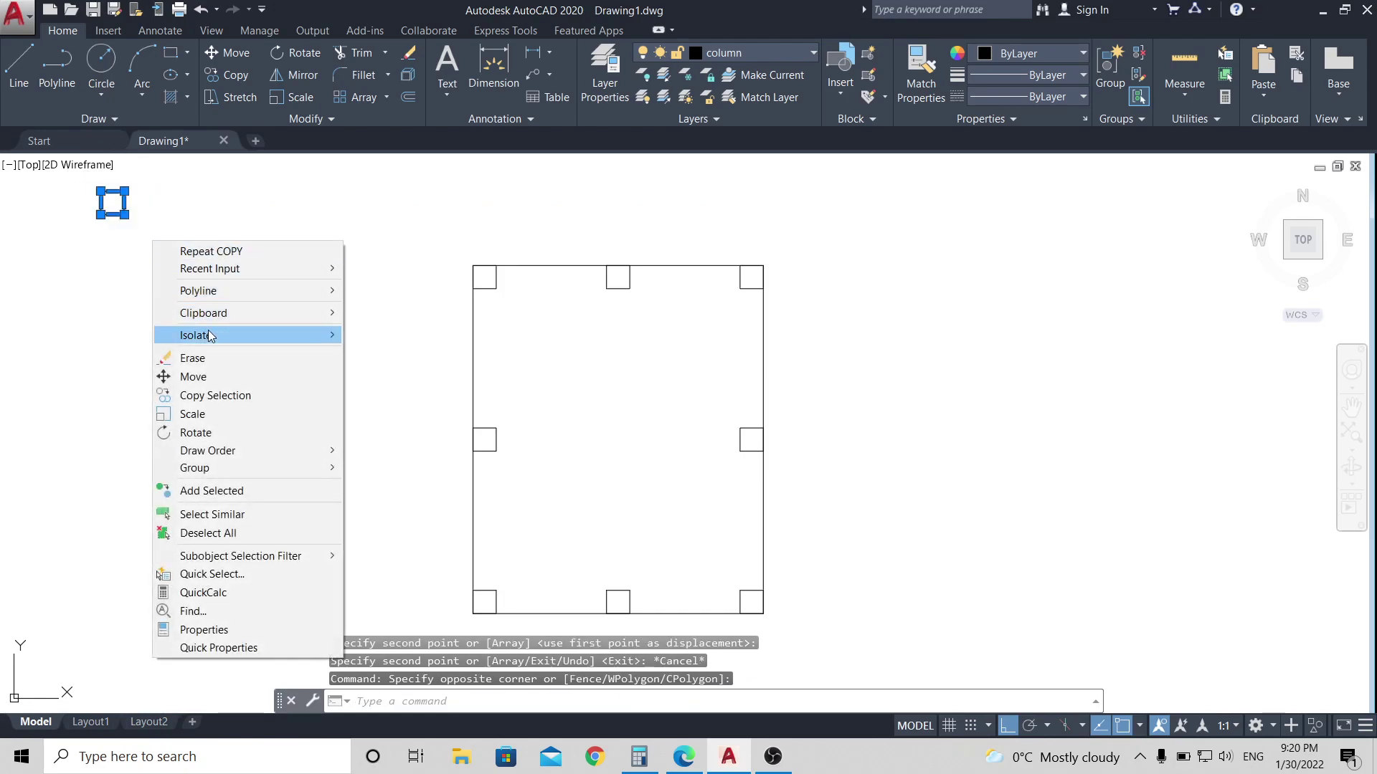
pyautogui.click(203, 354)
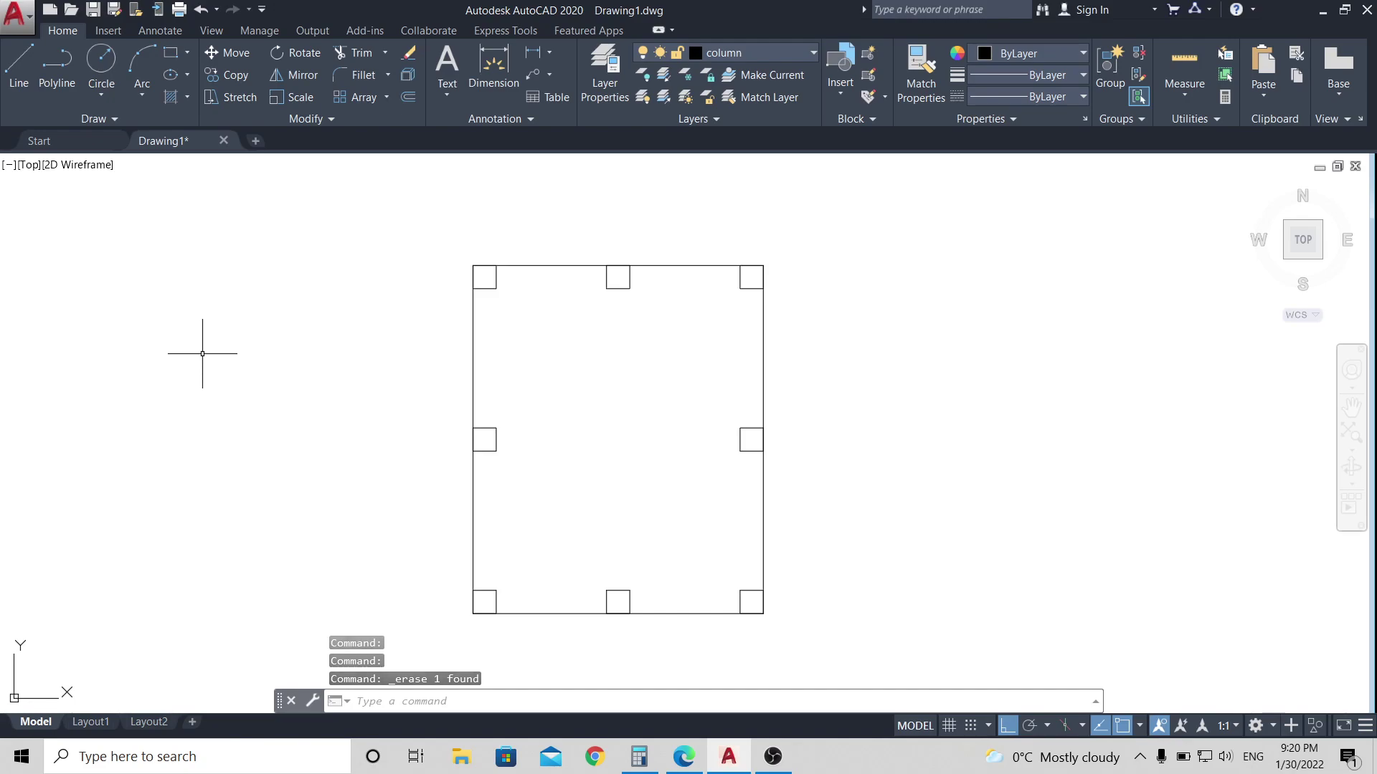
# Copy the top-middle column square straight down to the slab's centre, in line with the middle columns on the left and right edges.
pyautogui.click(607, 286)
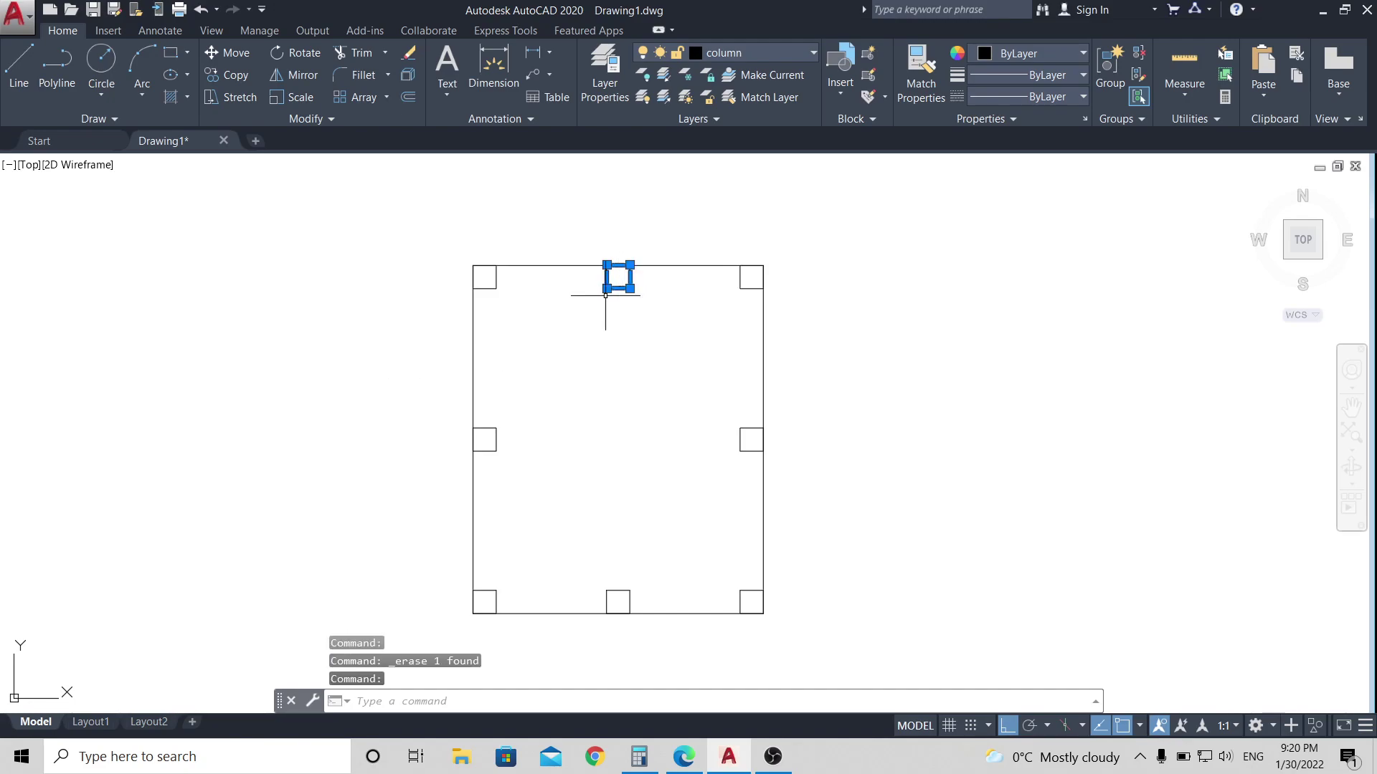
pyautogui.click(236, 75)
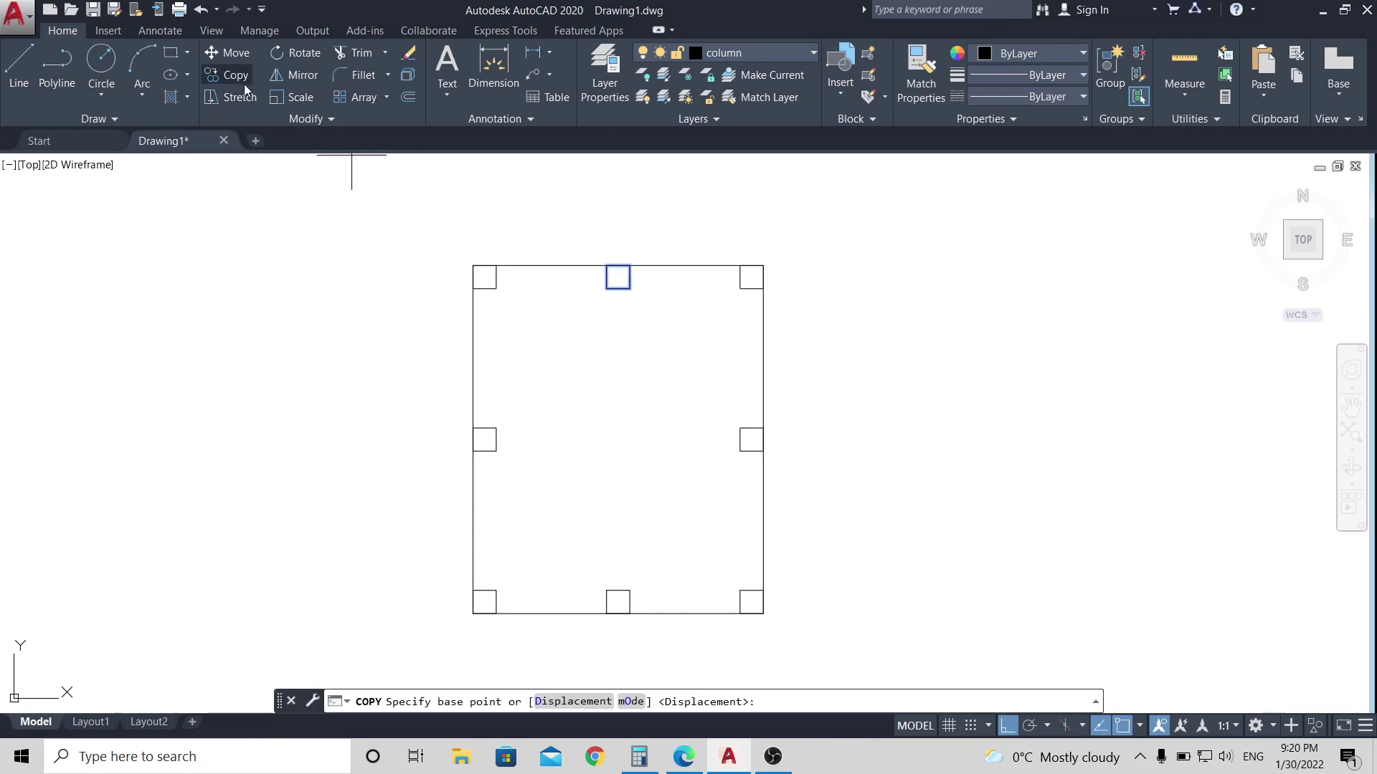
pyautogui.click(618, 267)
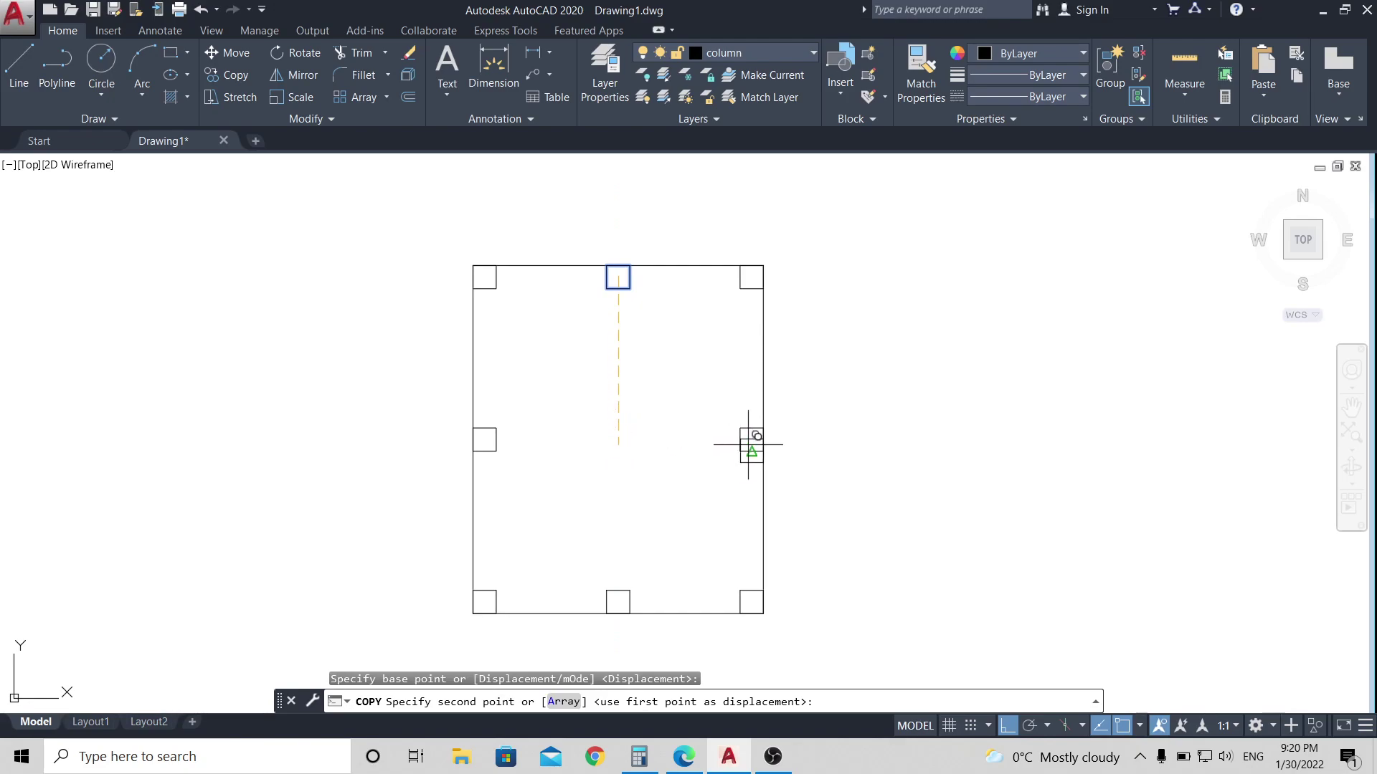
pyautogui.click(618, 439)
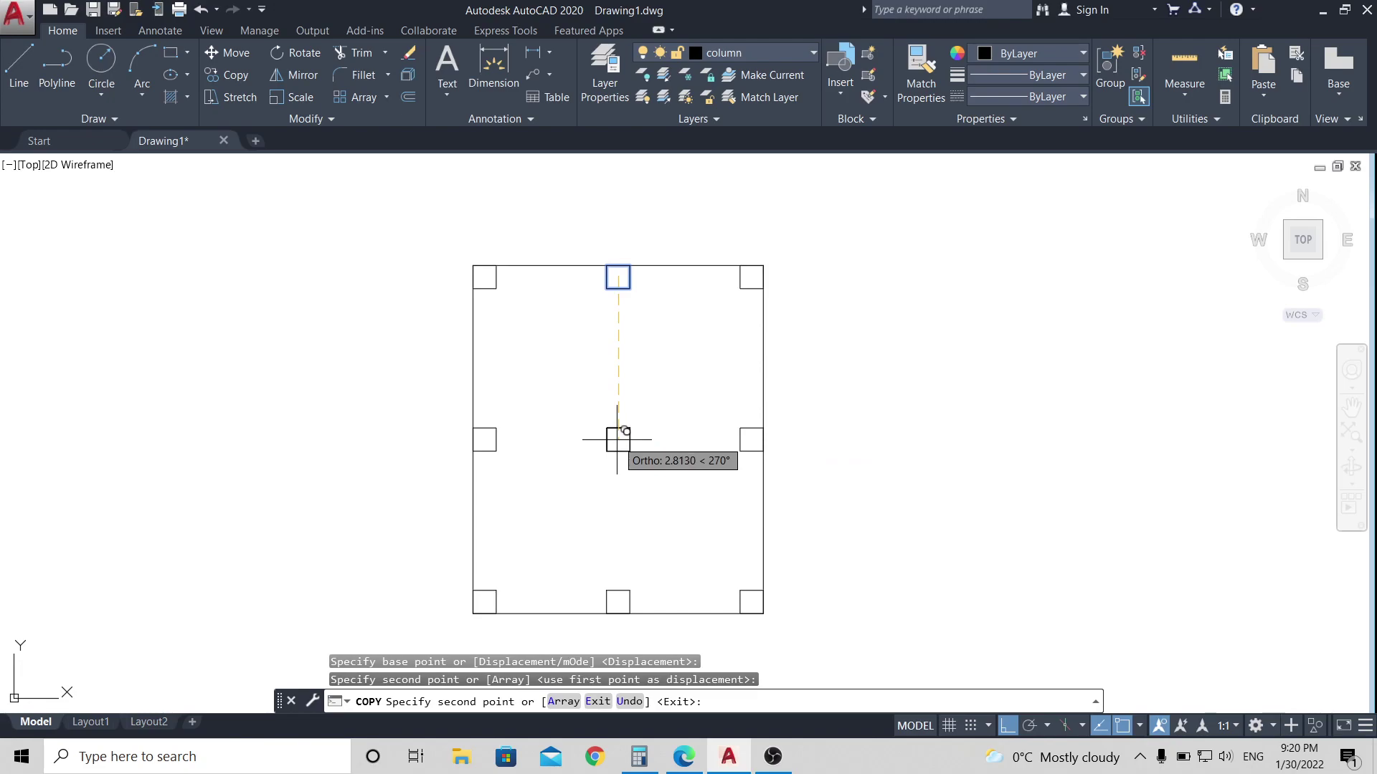
pyautogui.press('Escape')
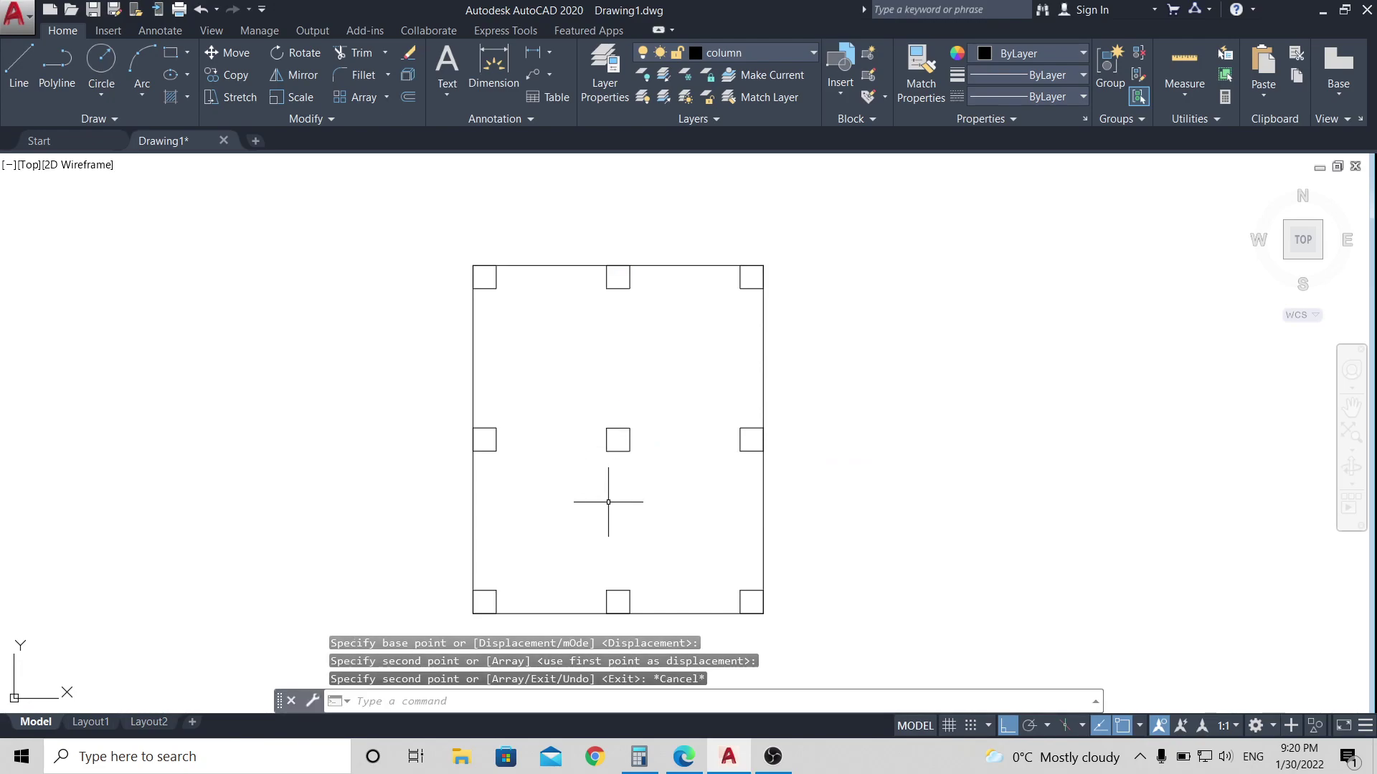
# Check which layers the slab outline and the top-middle column square are on.
pyautogui.click(684, 267)
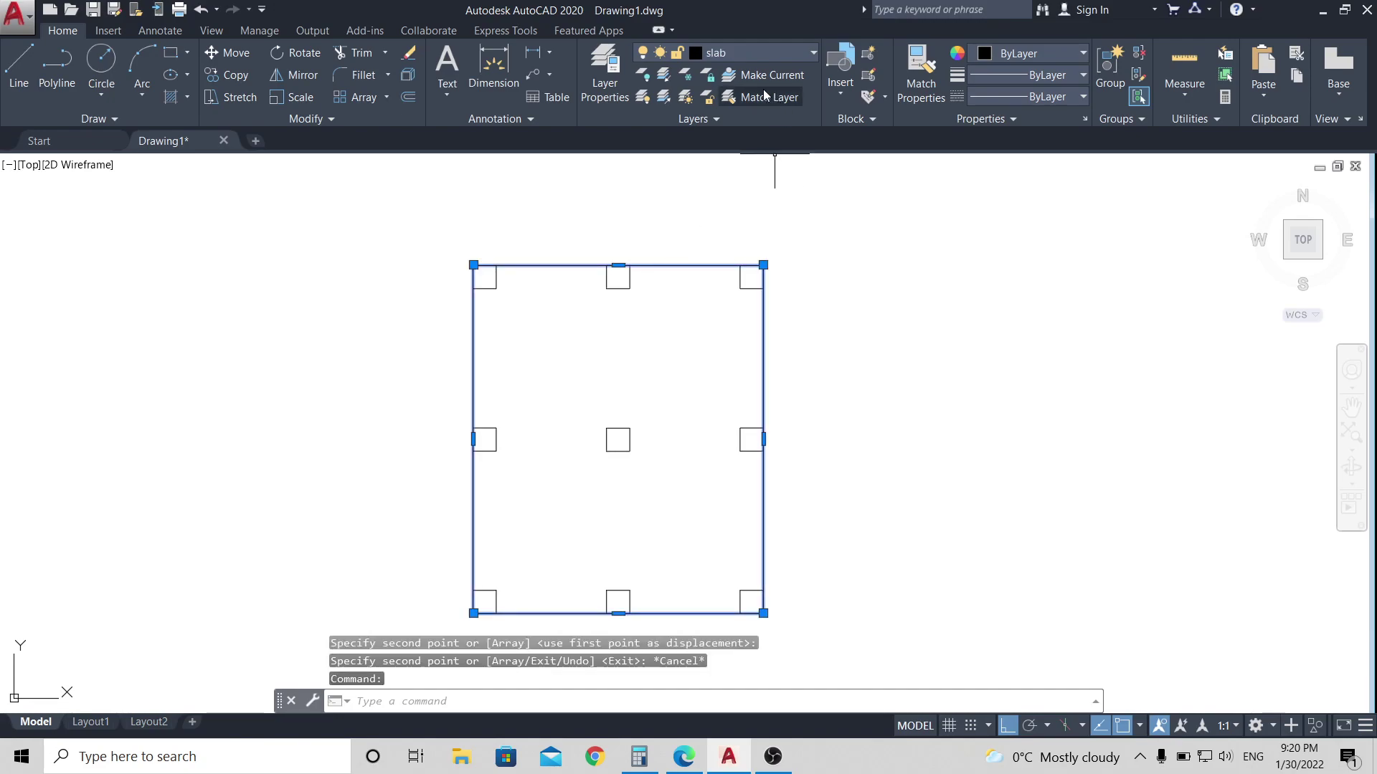
pyautogui.click(620, 269)
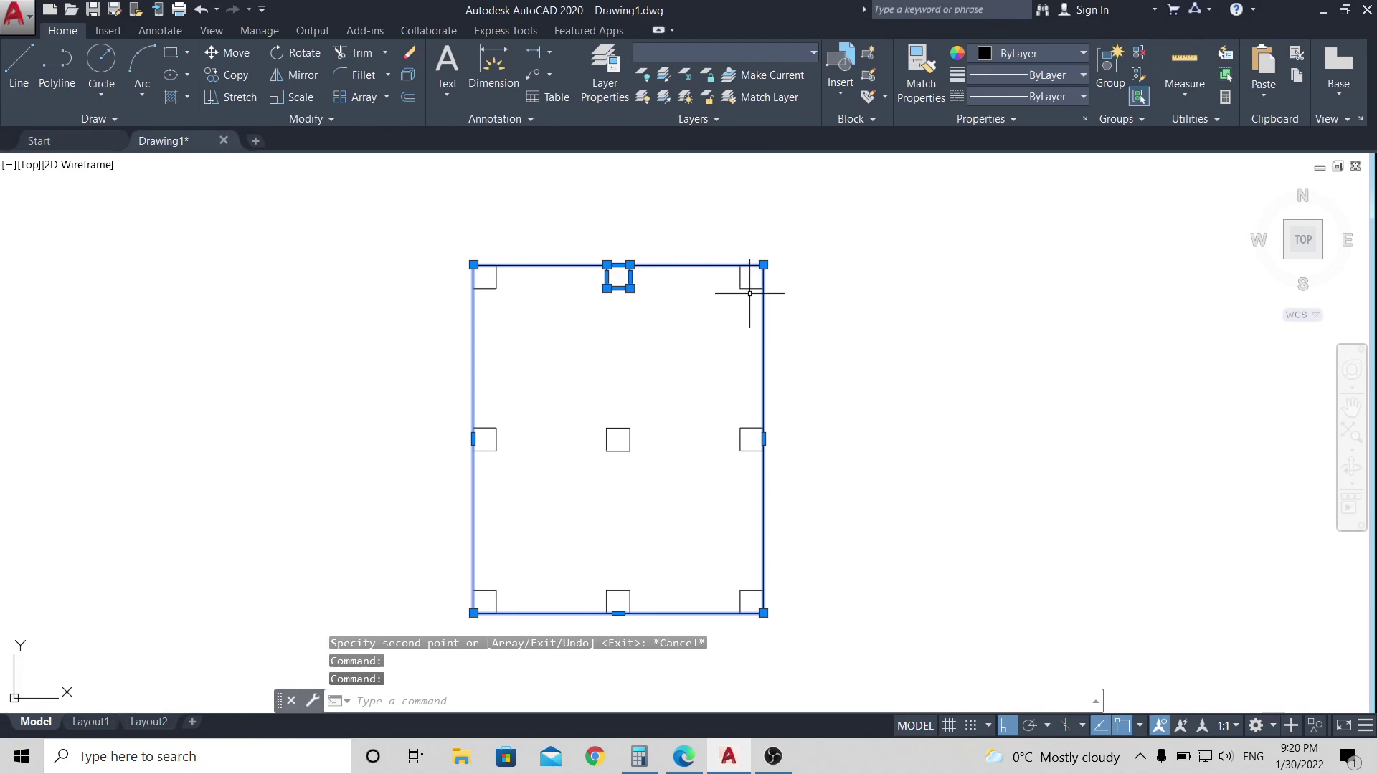
pyautogui.press('Escape')
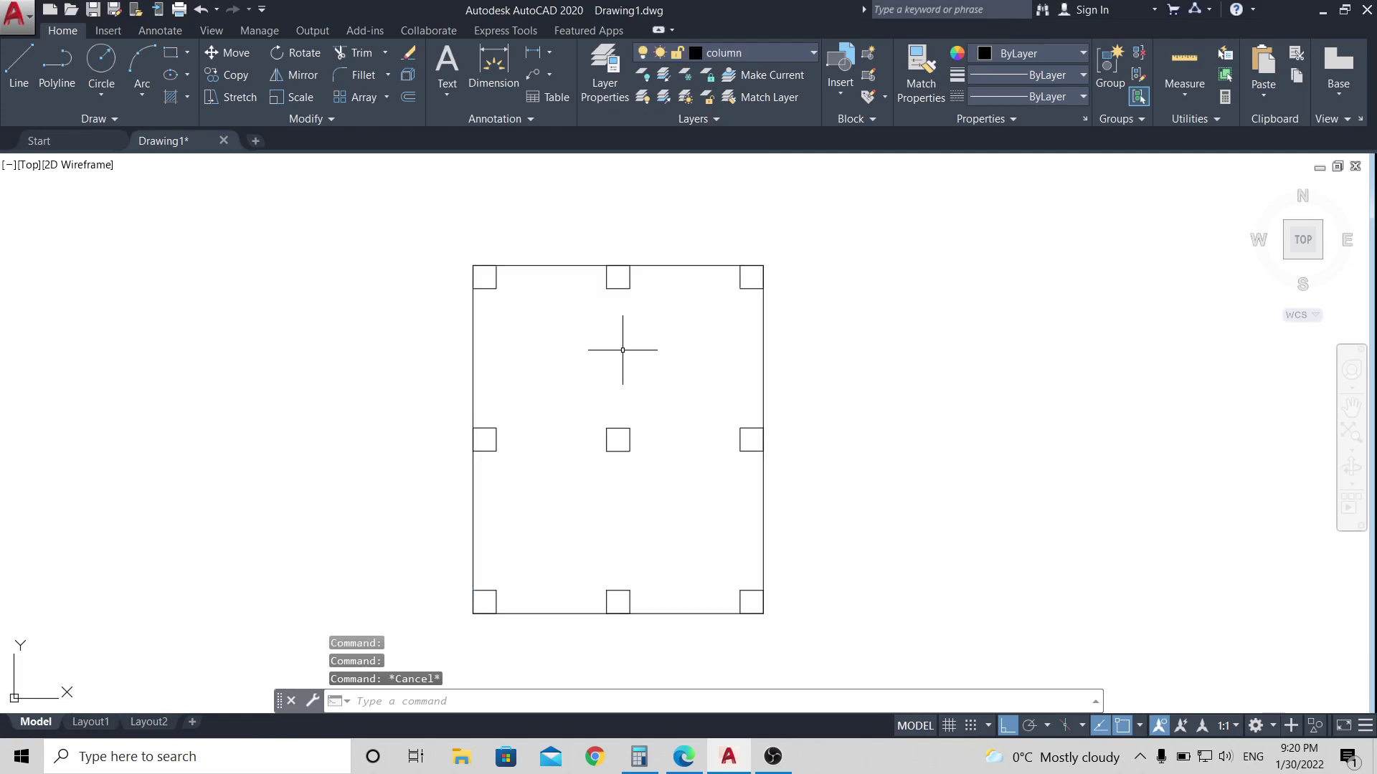
pyautogui.click(626, 288)
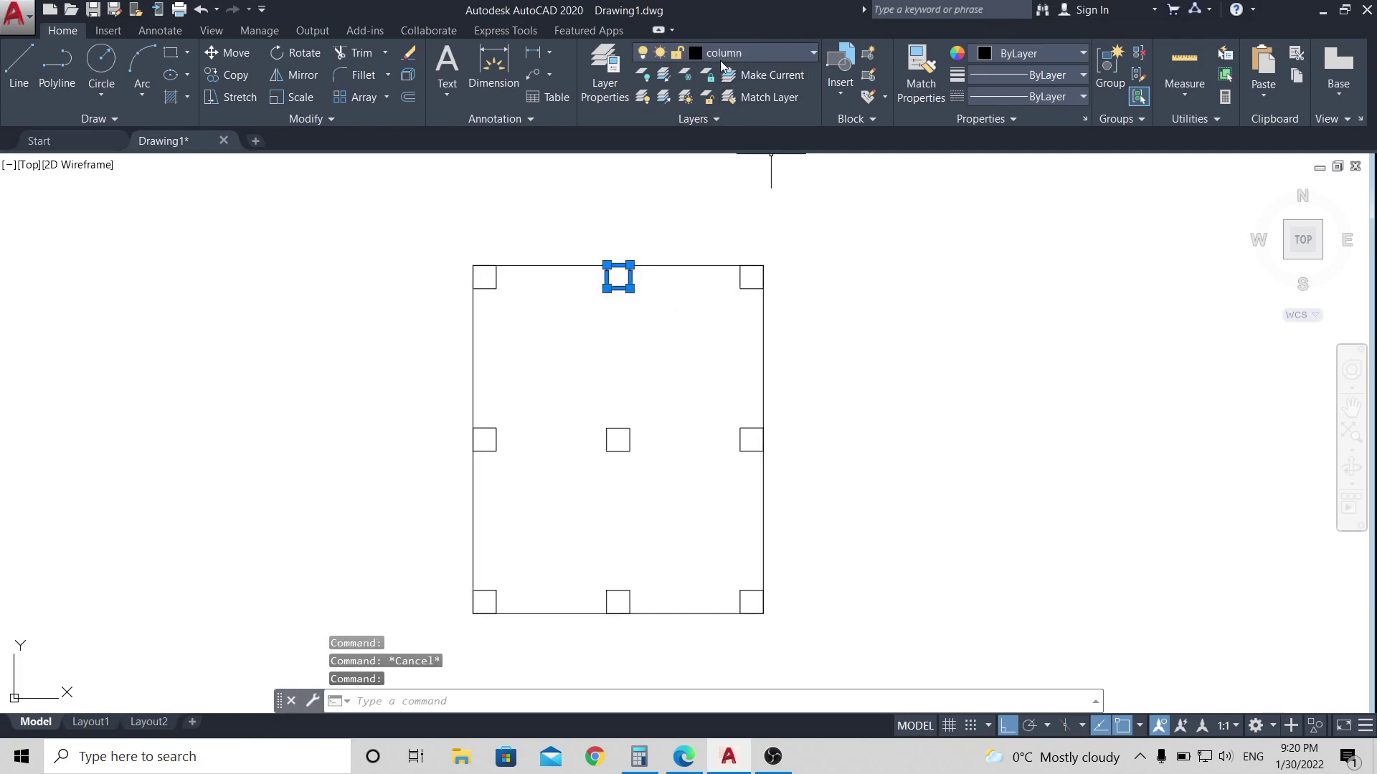
pyautogui.press('Escape')
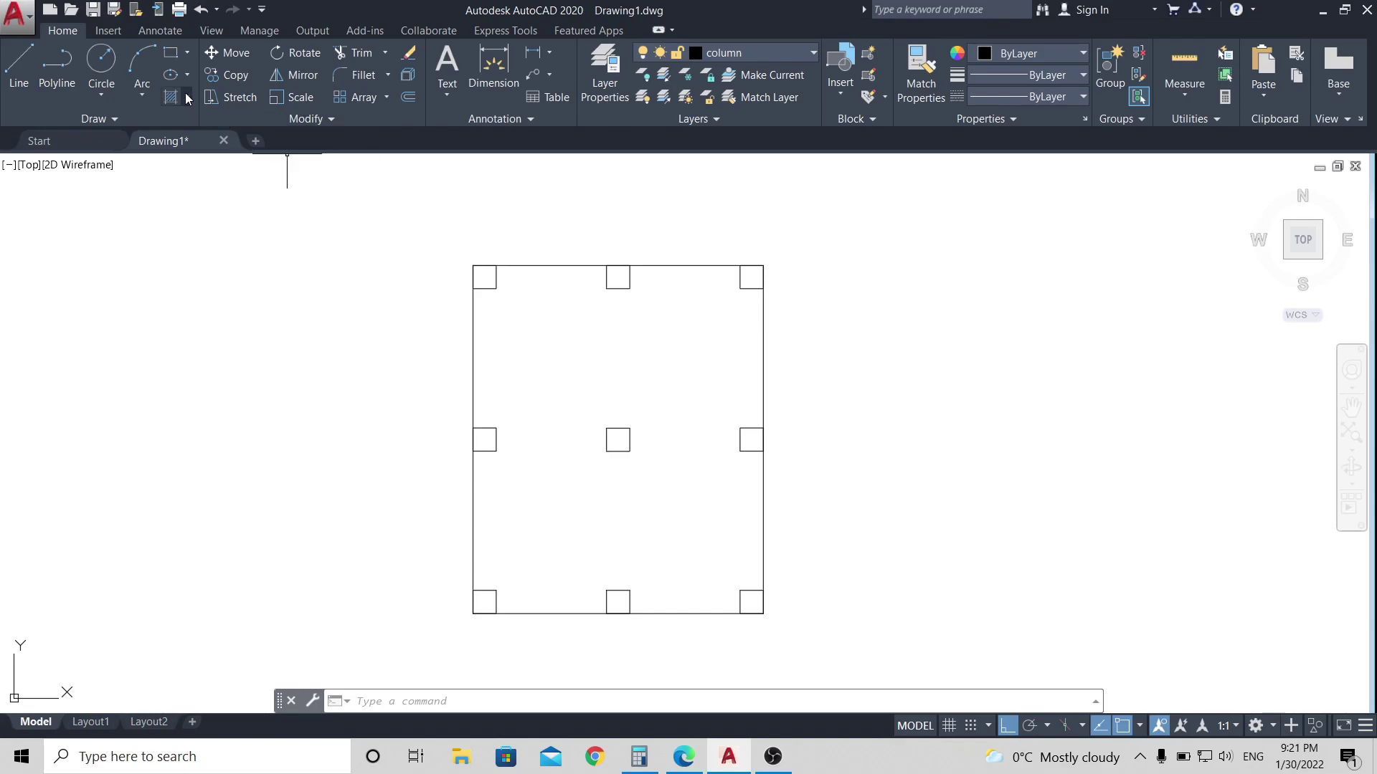
pyautogui.click(172, 53)
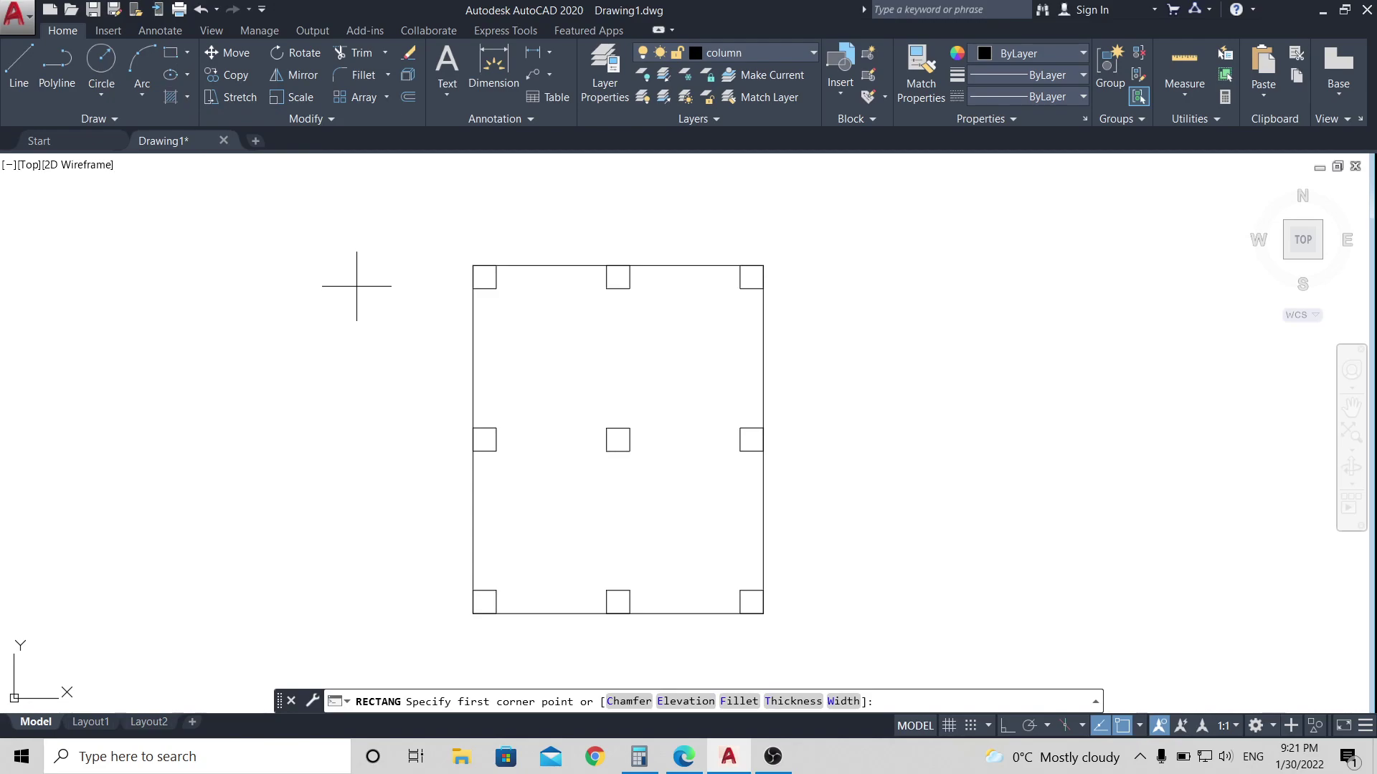
pyautogui.click(388, 299)
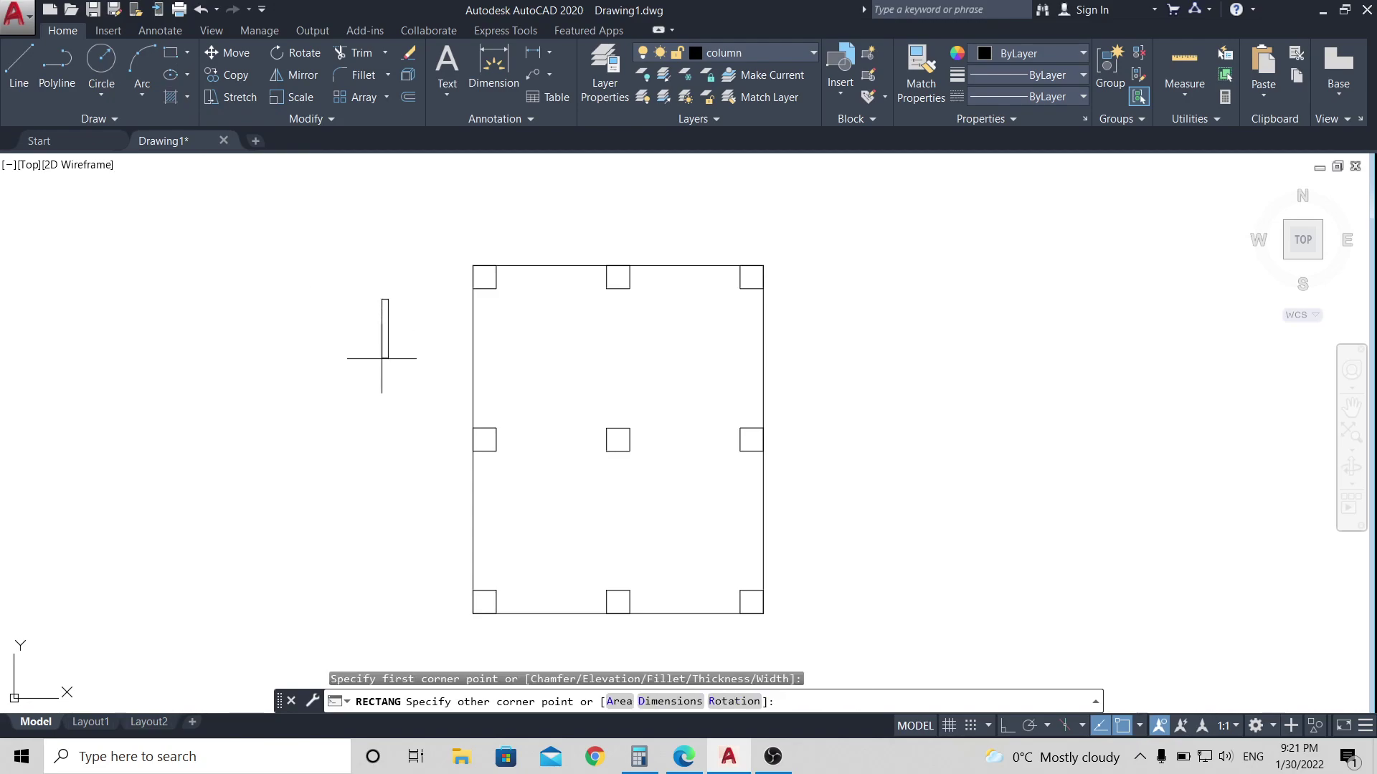
pyautogui.click(383, 401)
pyautogui.press('F8')
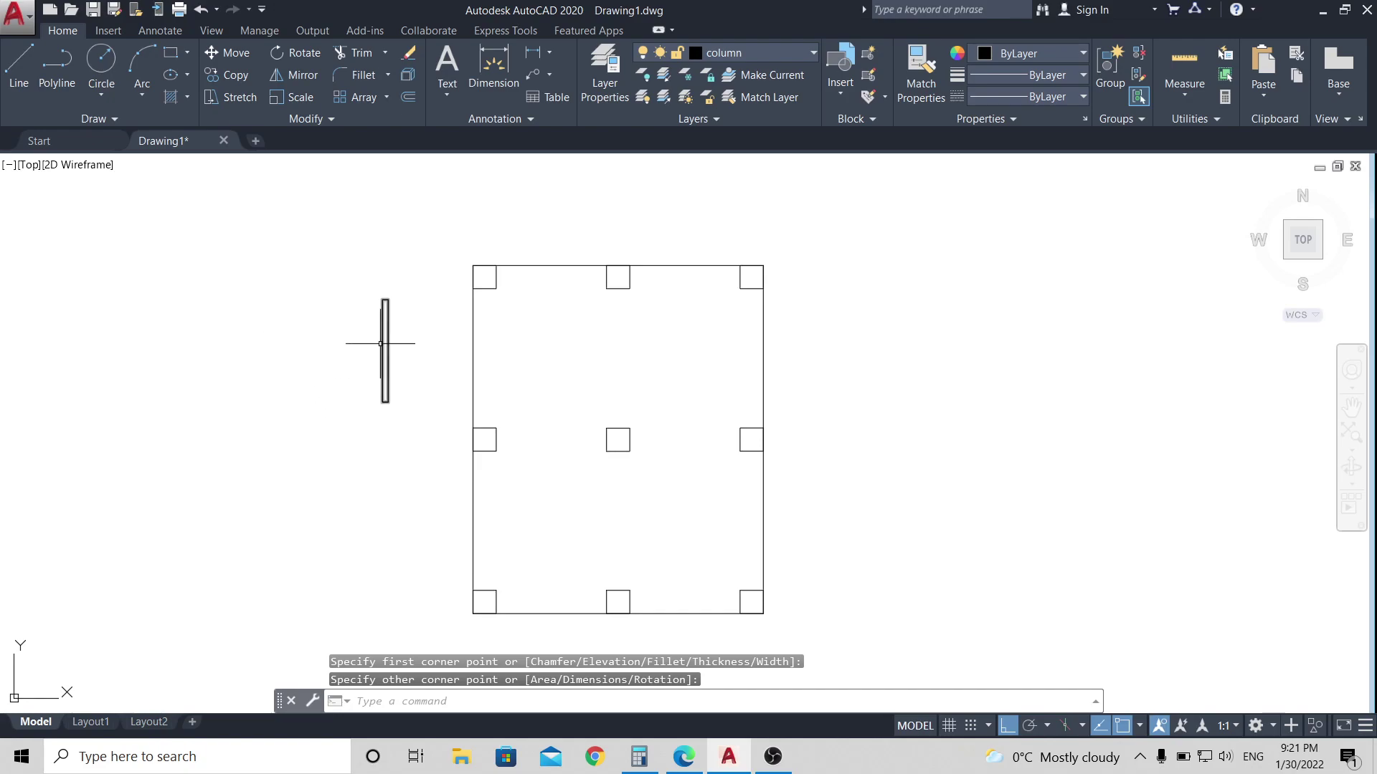
pyautogui.moveTo(353, 285)
pyautogui.mouseDown()
pyautogui.moveTo(415, 270)
pyautogui.moveTo(409, 424)
pyautogui.moveTo(349, 373)
pyautogui.mouseUp()
pyautogui.rightClick(350, 374)
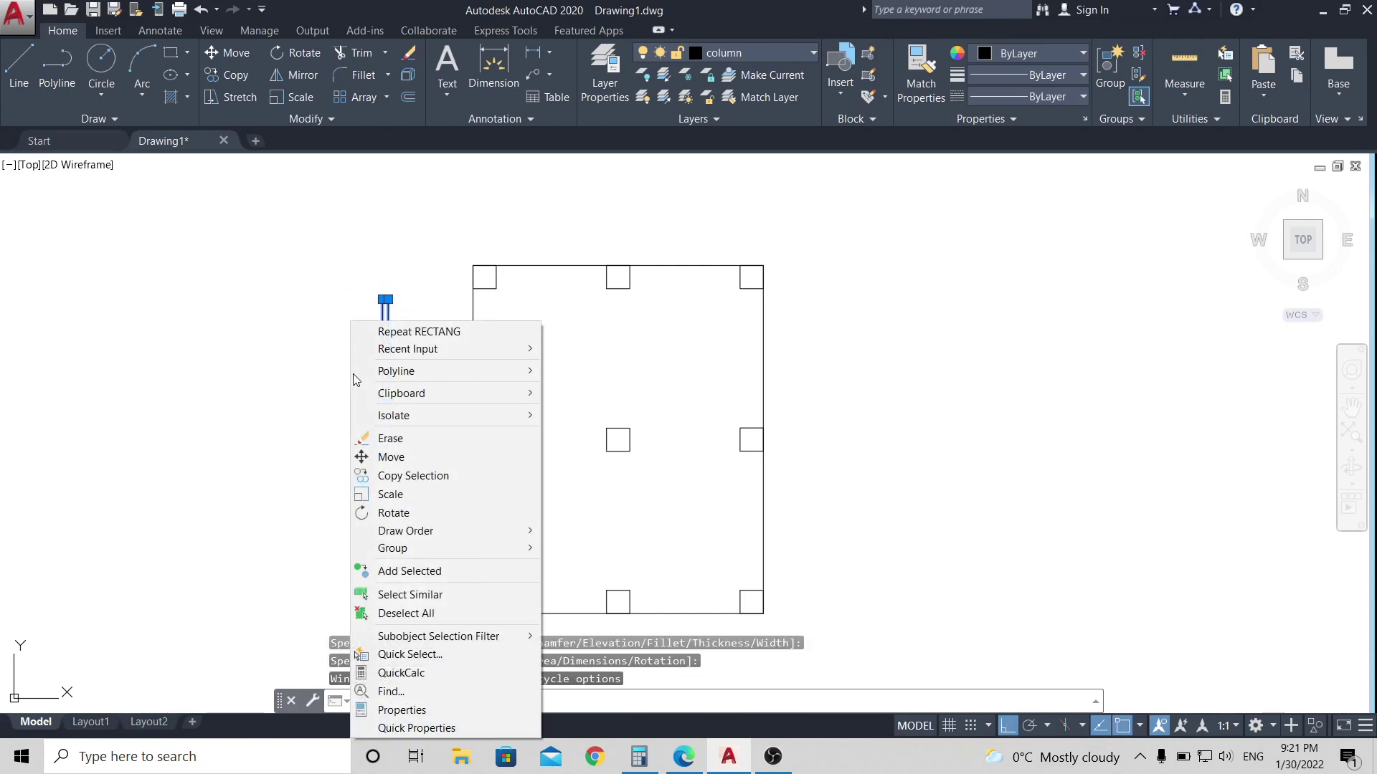
pyautogui.click(393, 438)
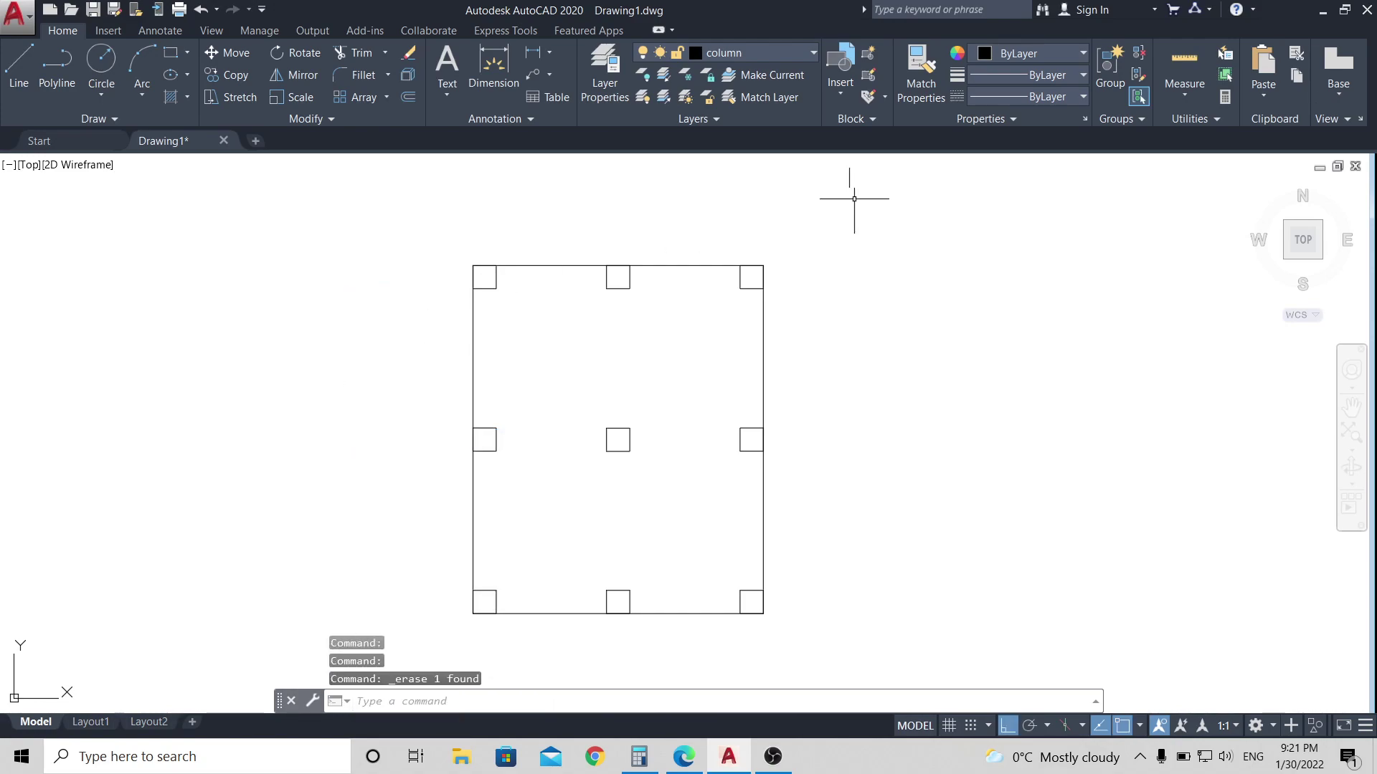
# Make the wall layer current and draw a narrow vertical rectangle in the empty space left of the slab.
pyautogui.click(814, 54)
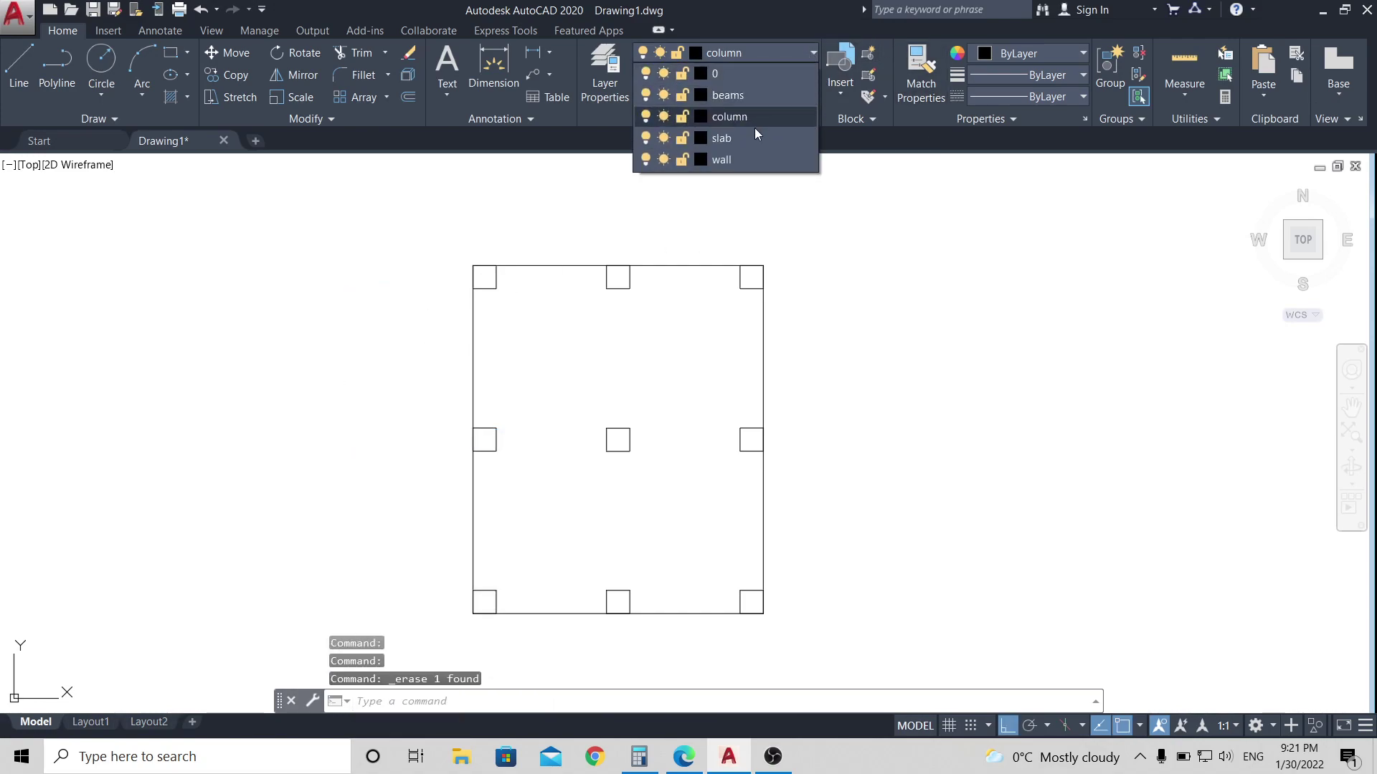
pyautogui.click(741, 157)
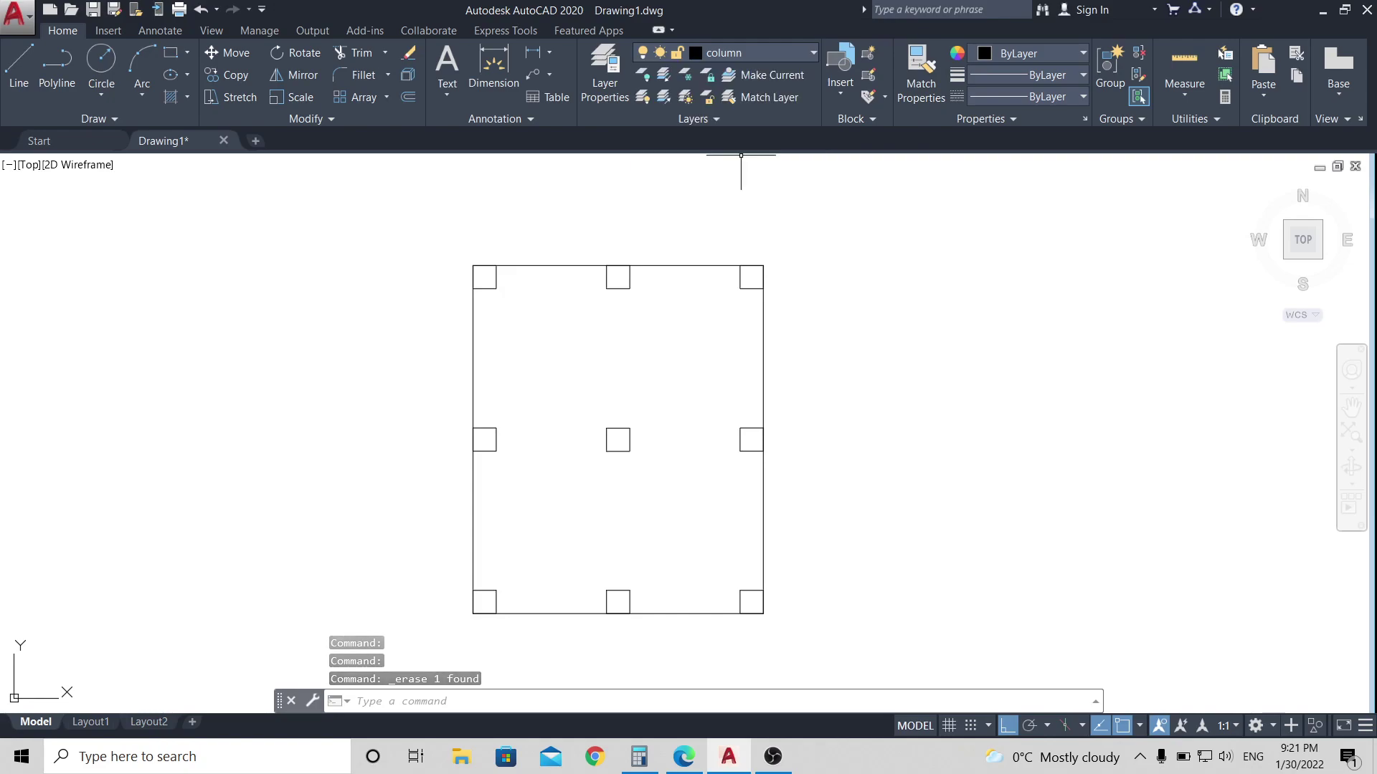
pyautogui.click(171, 52)
pyautogui.click(292, 272)
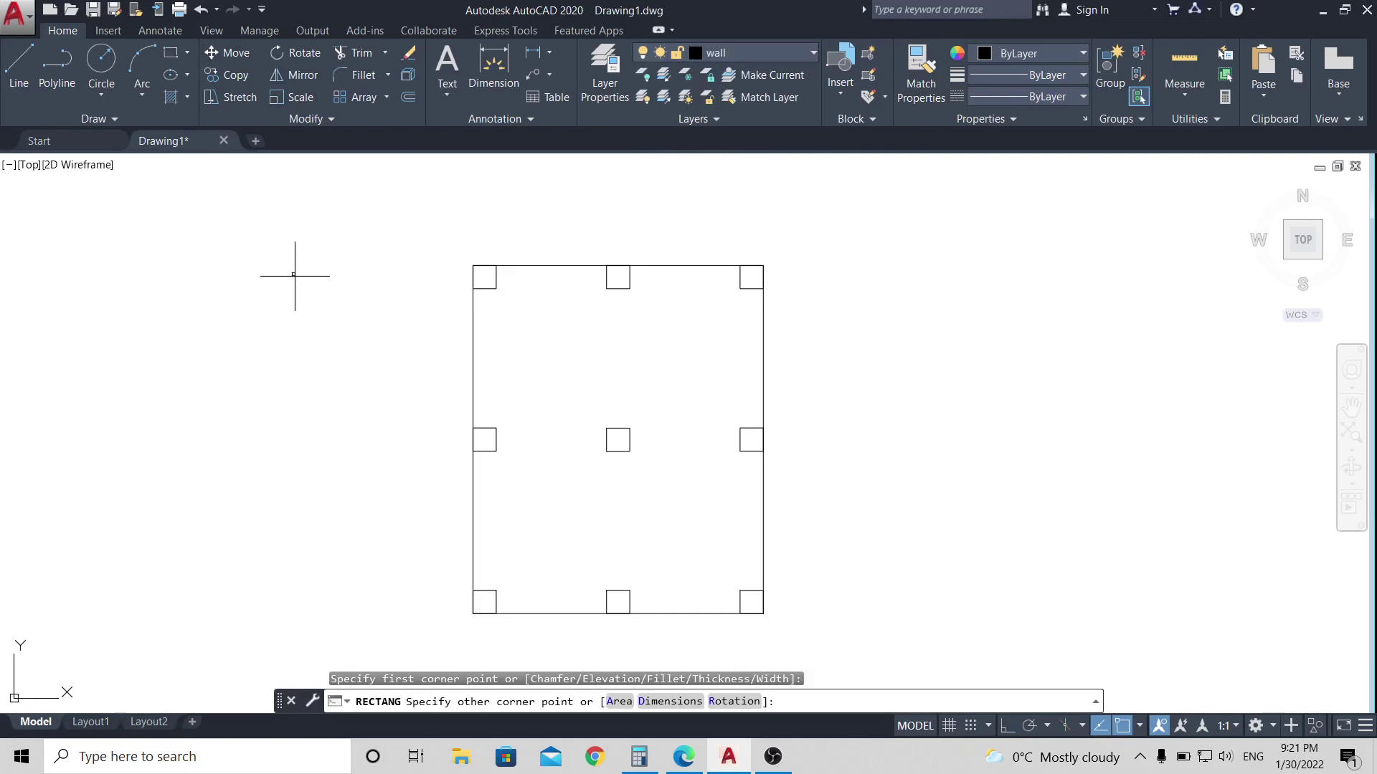
pyautogui.click(281, 370)
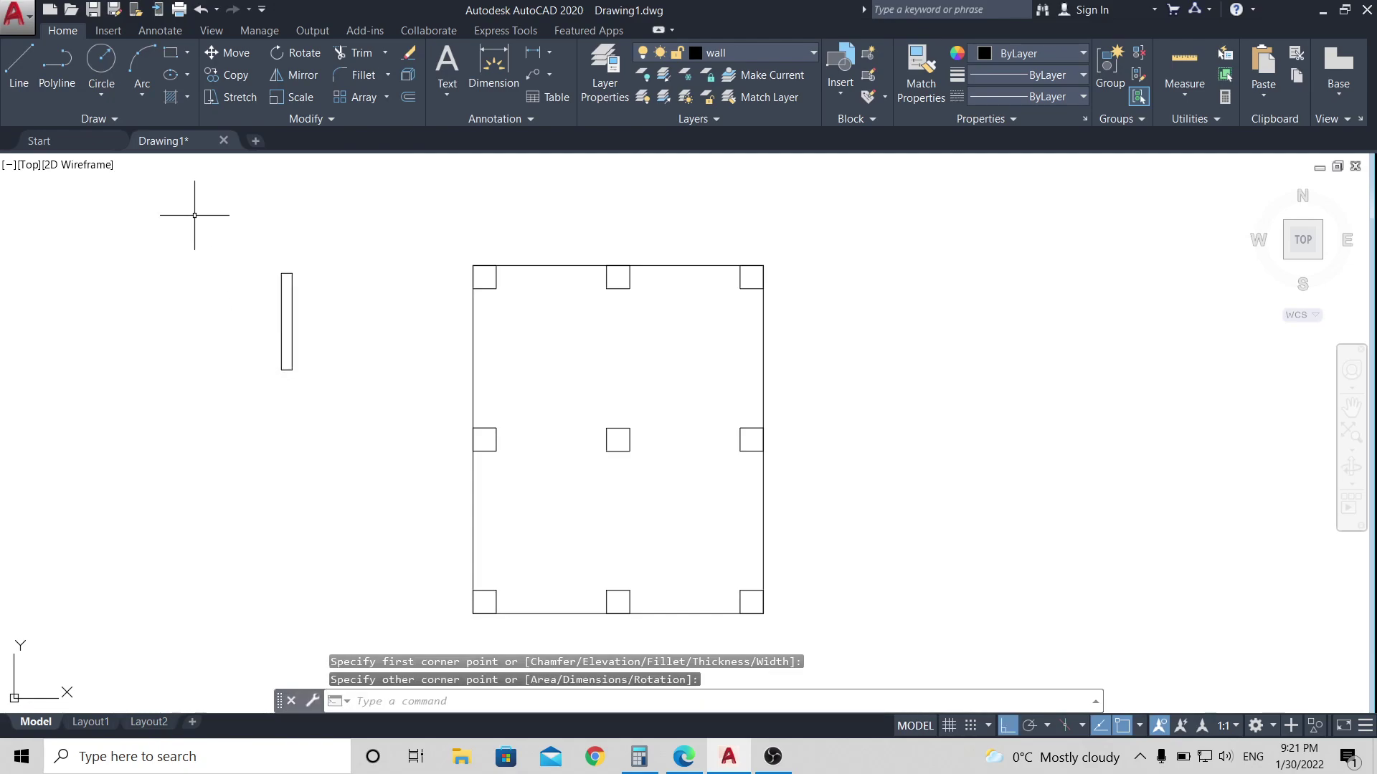